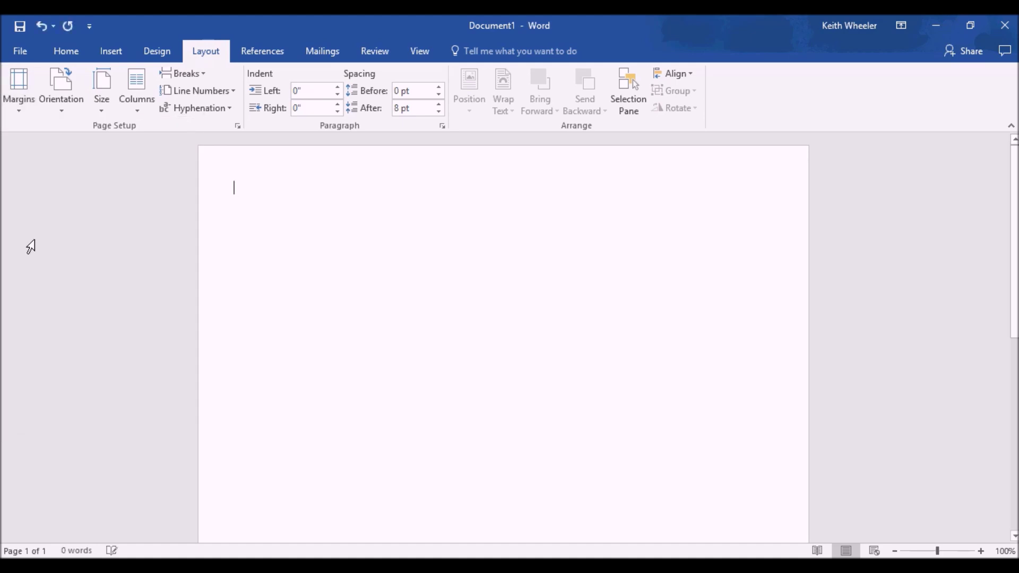
Set the paragraph spacing after to 0 pt in the blank document.
{"action": "left_click", "coordinate": [415, 108]}
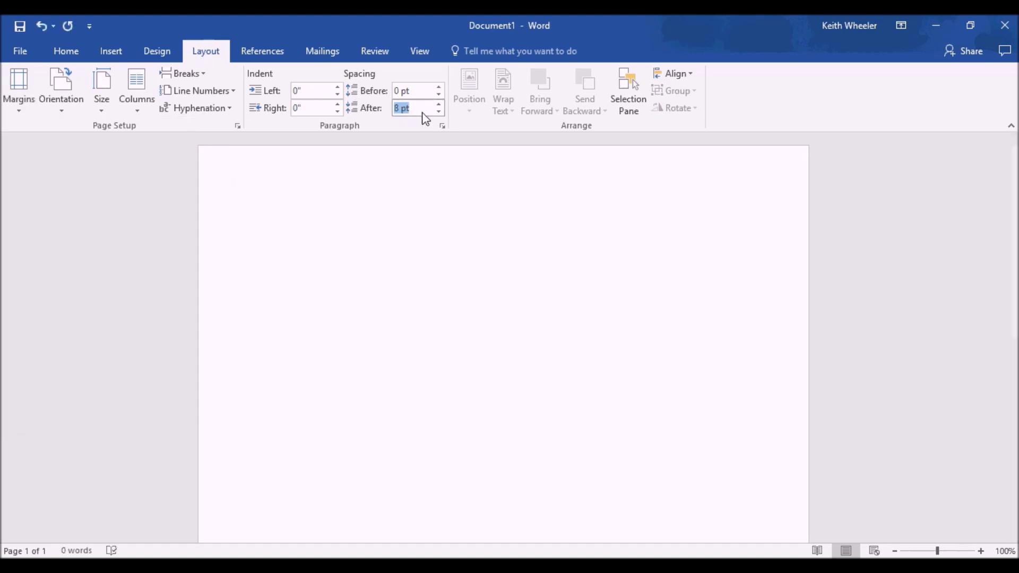
{"action": "type", "text": "0"}
{"action": "key", "text": "Tab"}
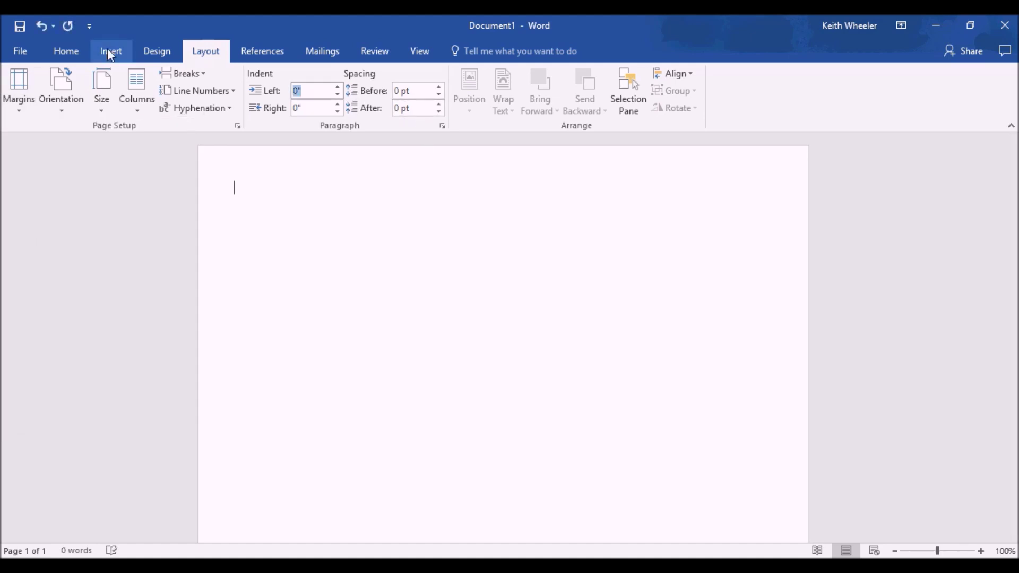
Insert a table with five columns and five rows at the start of the document.
{"action": "left_click", "coordinate": [108, 50]}
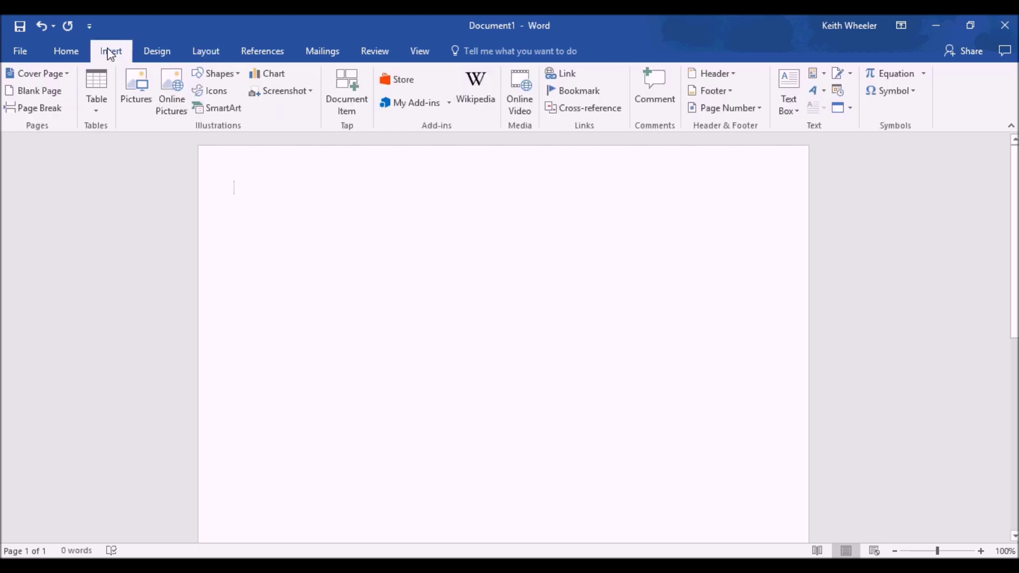
{"action": "left_click", "coordinate": [102, 114]}
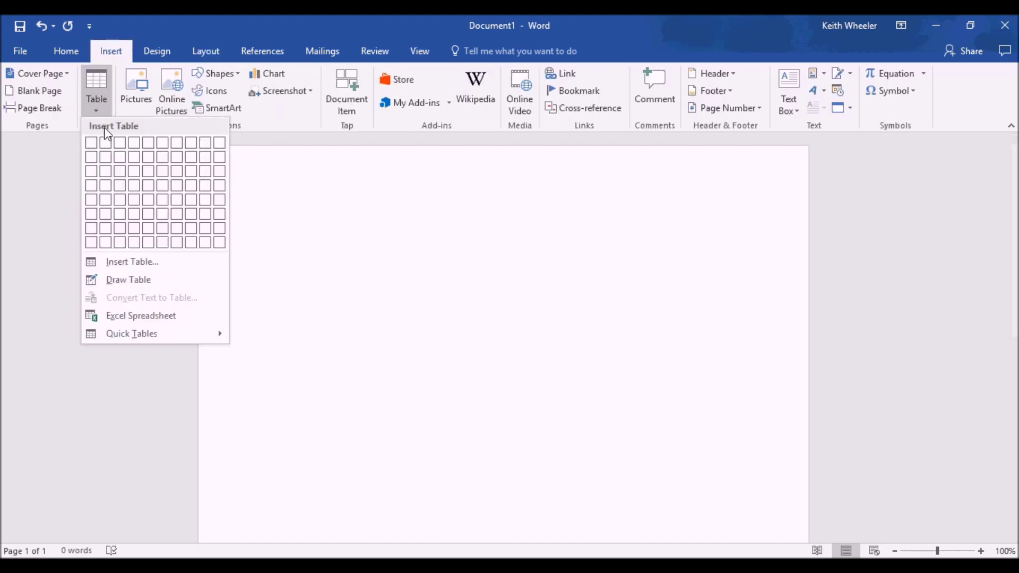
{"action": "left_click", "coordinate": [148, 200]}
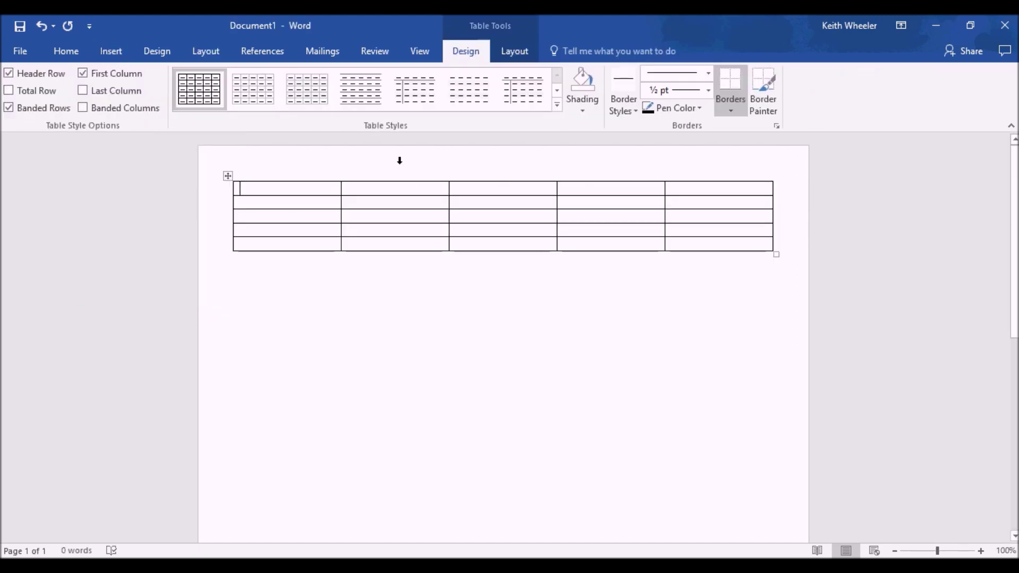
Set the width of the table's second and fourth columns to 0.2".
{"action": "left_click", "coordinate": [398, 161]}
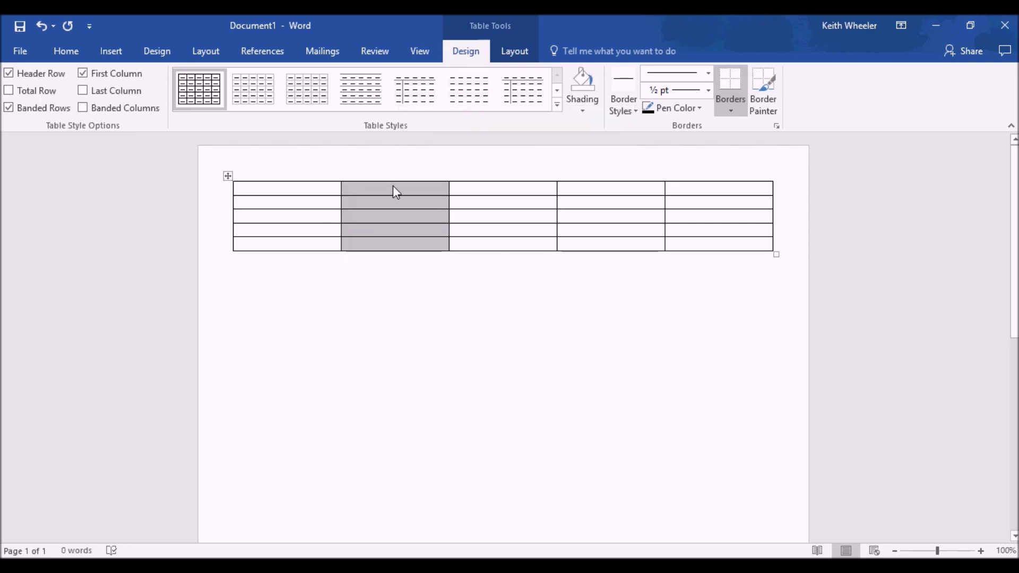
{"action": "left_click", "coordinate": [522, 51]}
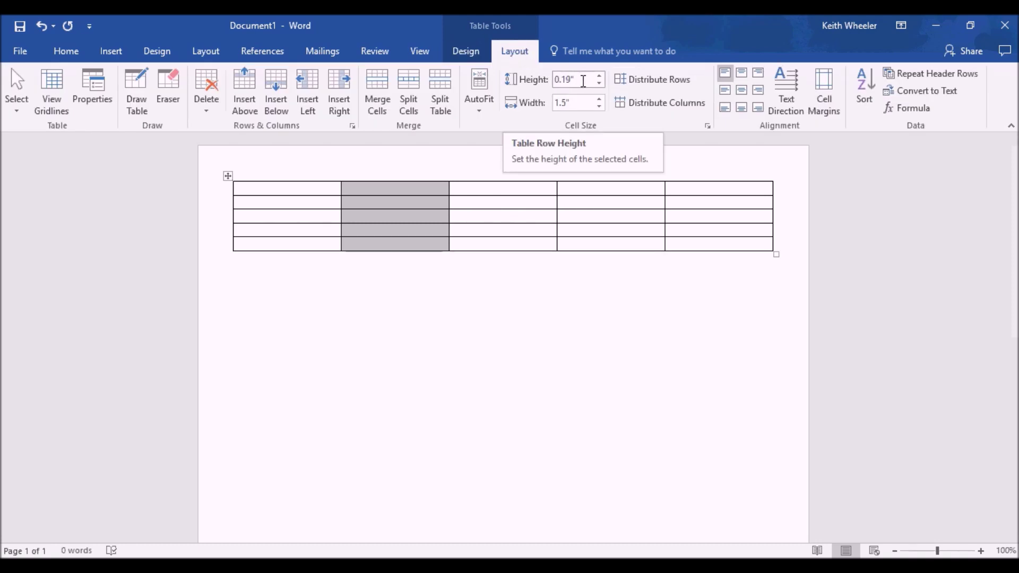
{"action": "left_click", "coordinate": [573, 101]}
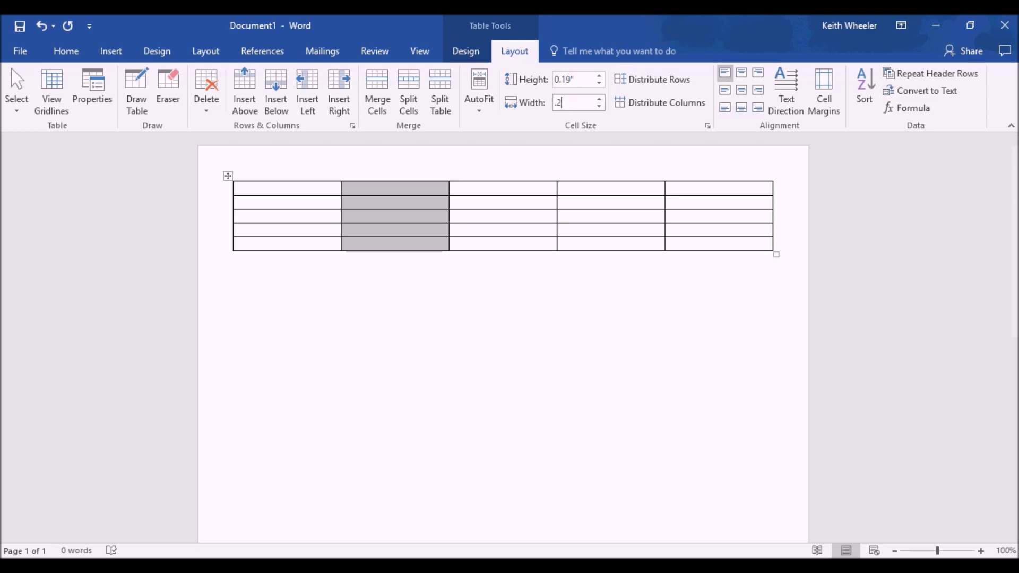
{"action": "key", "text": "Return"}
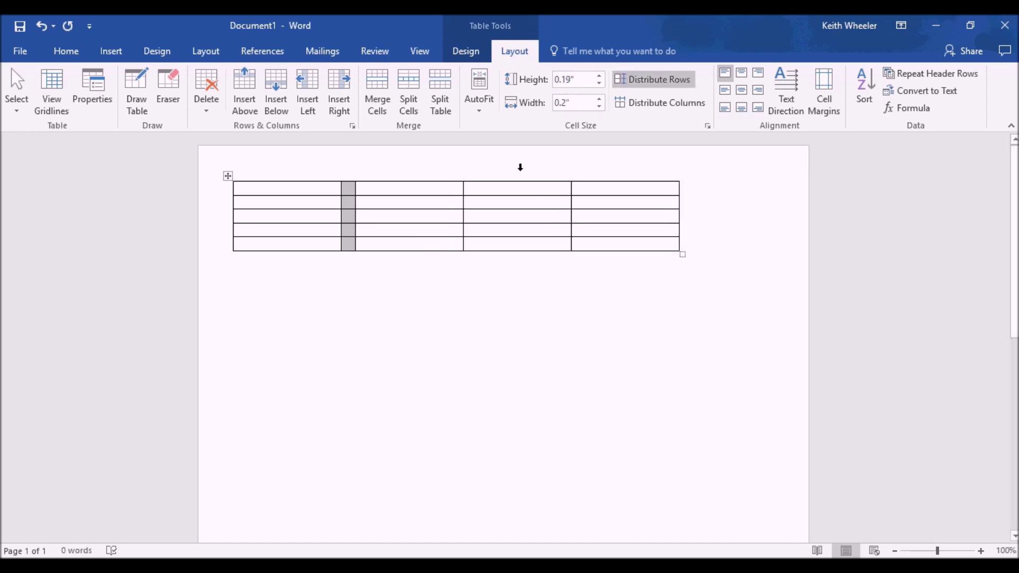
{"action": "left_click", "coordinate": [520, 167]}
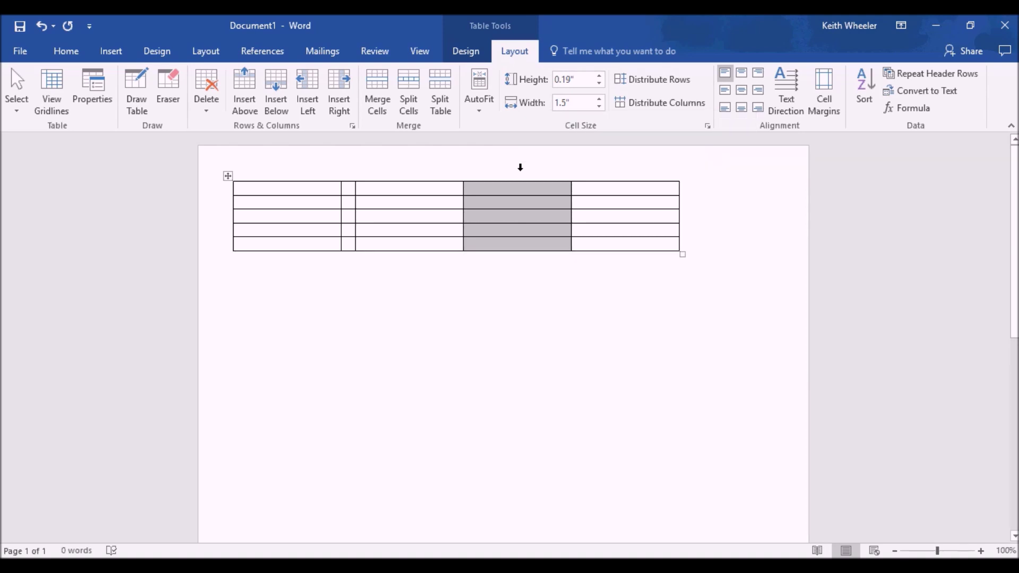
{"action": "key", "text": "F4"}
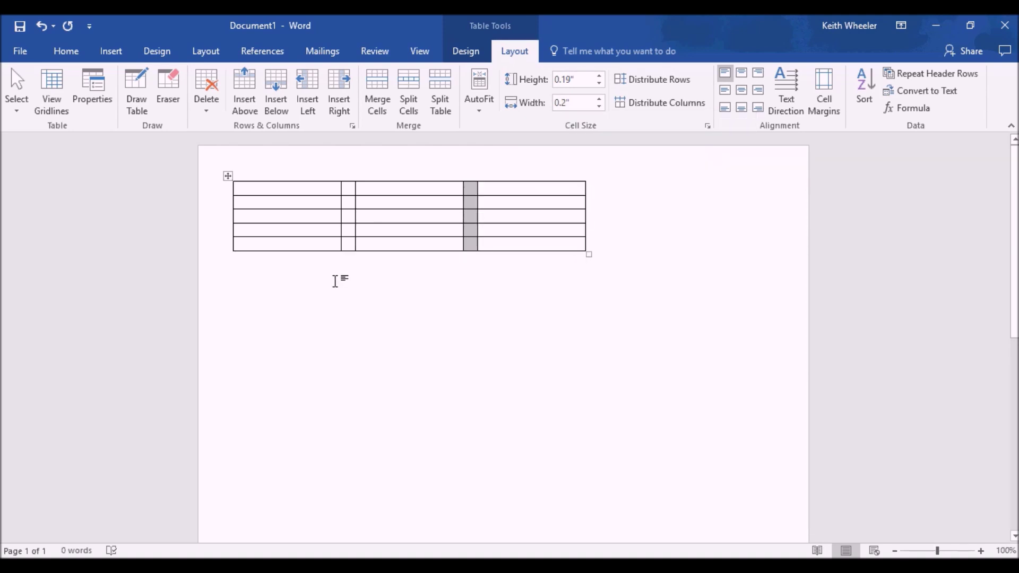
Set the height of the table's second and fourth rows to 0.2".
{"action": "left_click", "coordinate": [210, 206]}
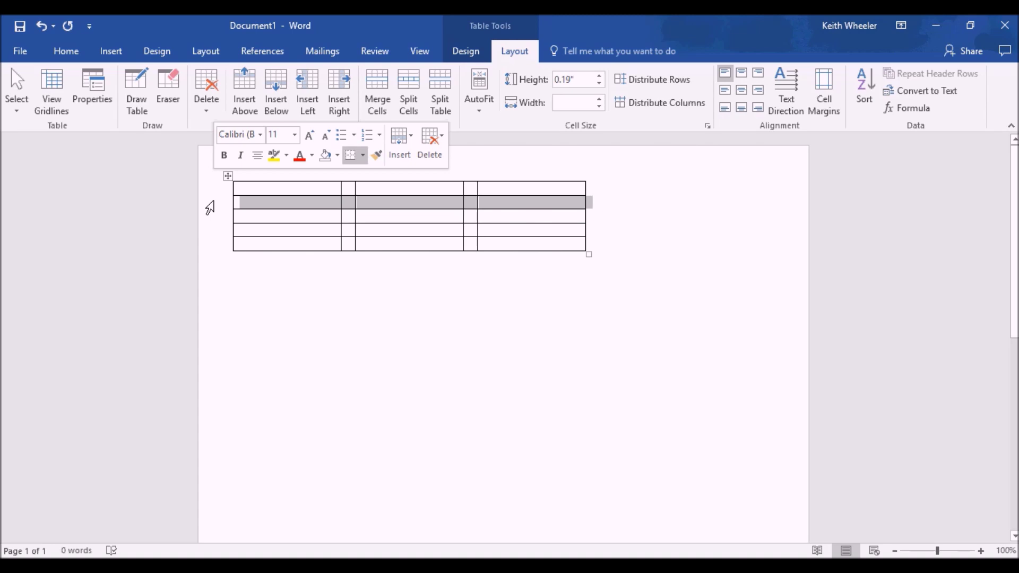
{"action": "mouse_move", "coordinate": [224, 210]}
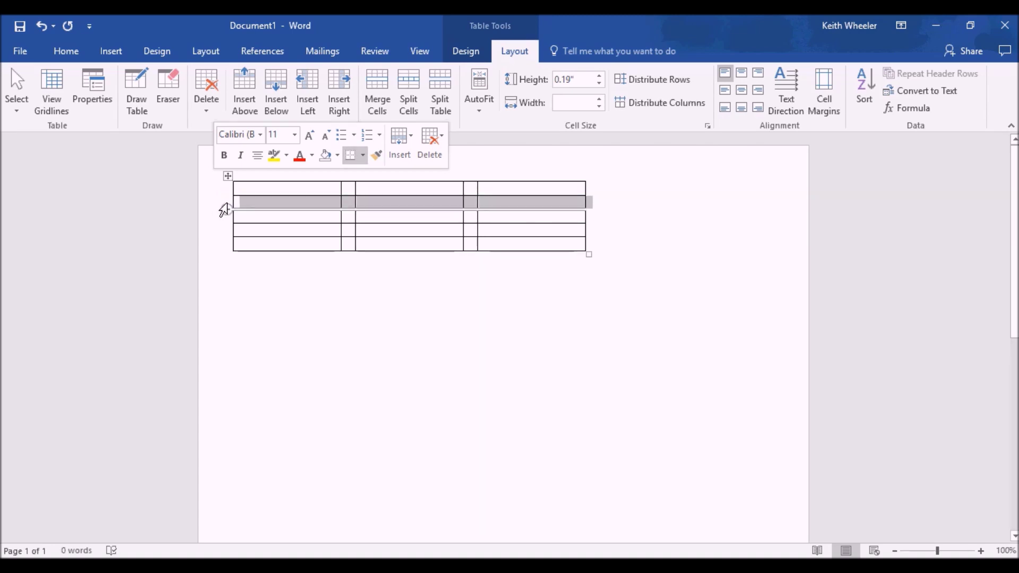
{"action": "left_click", "coordinate": [582, 78]}
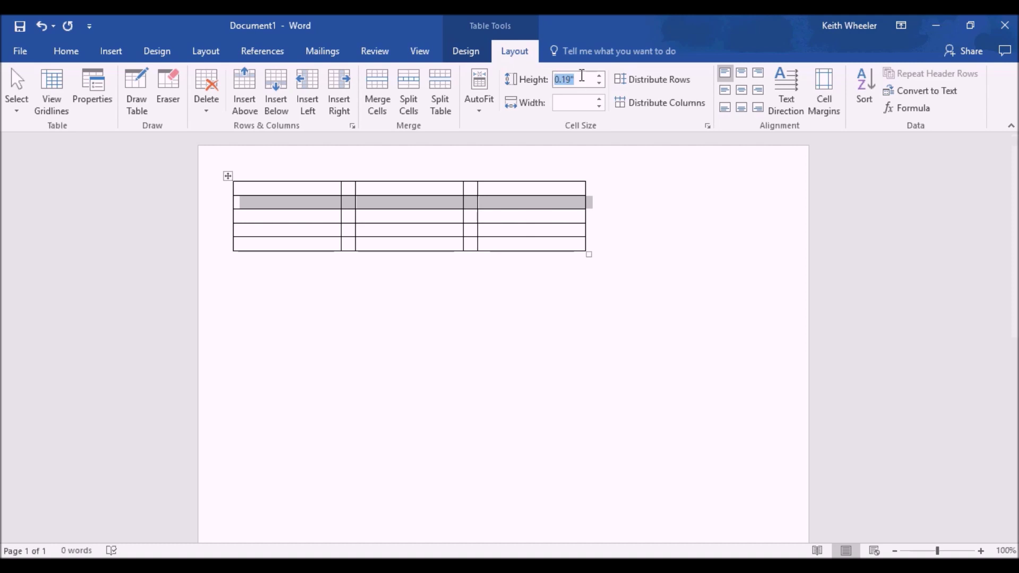
{"action": "type", "text": ".2"}
{"action": "key", "text": "Return"}
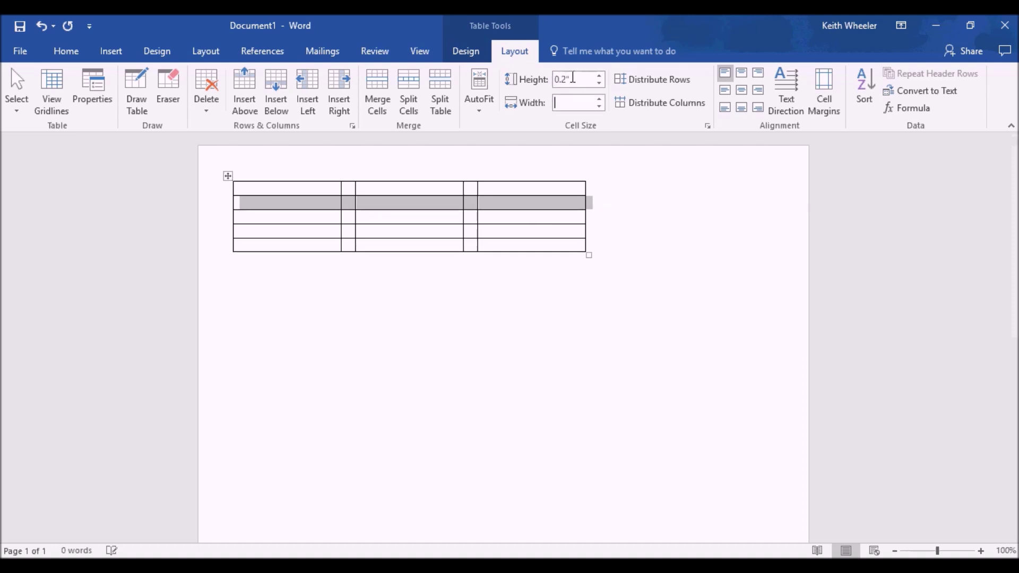
{"action": "left_click", "coordinate": [220, 236]}
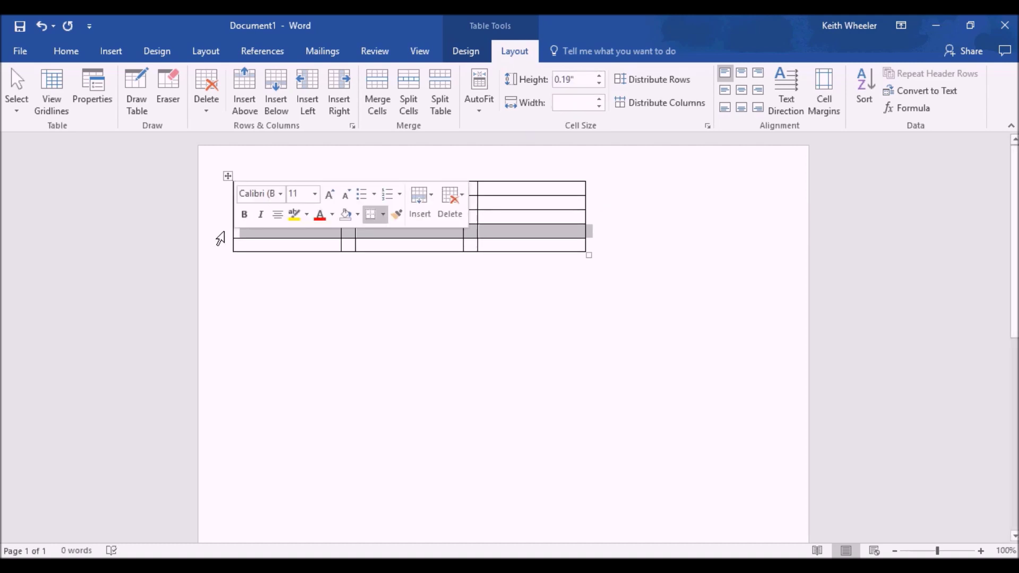
{"action": "key", "text": "F4"}
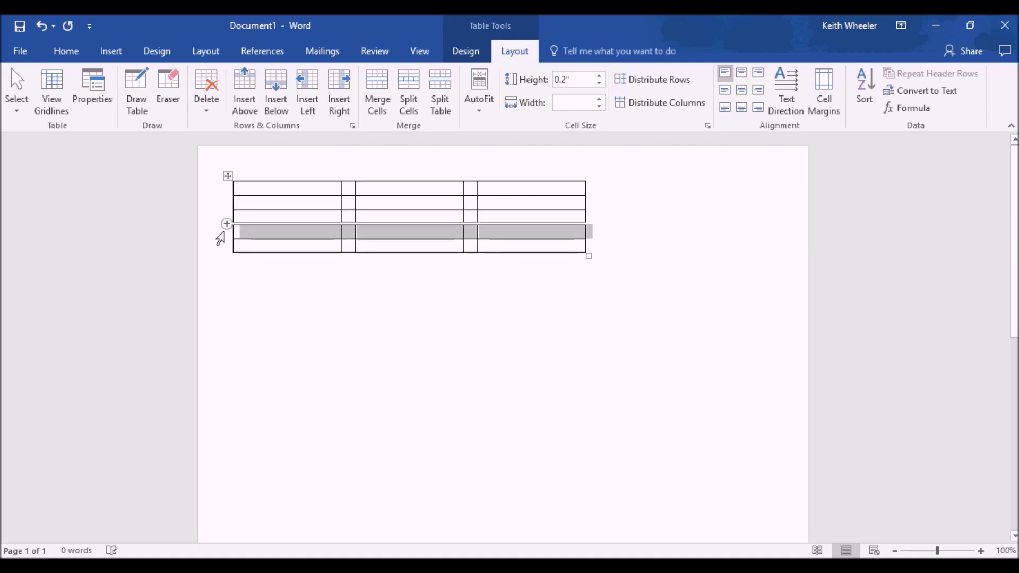
{"action": "left_click", "coordinate": [271, 292]}
{"action": "left_click", "coordinate": [350, 151]}
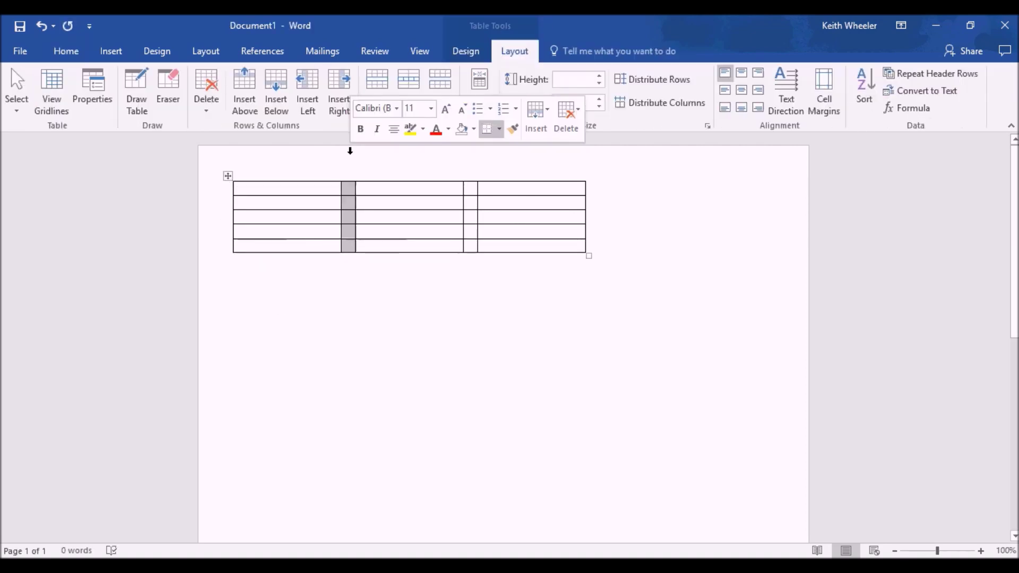
{"action": "left_click", "coordinate": [470, 154]}
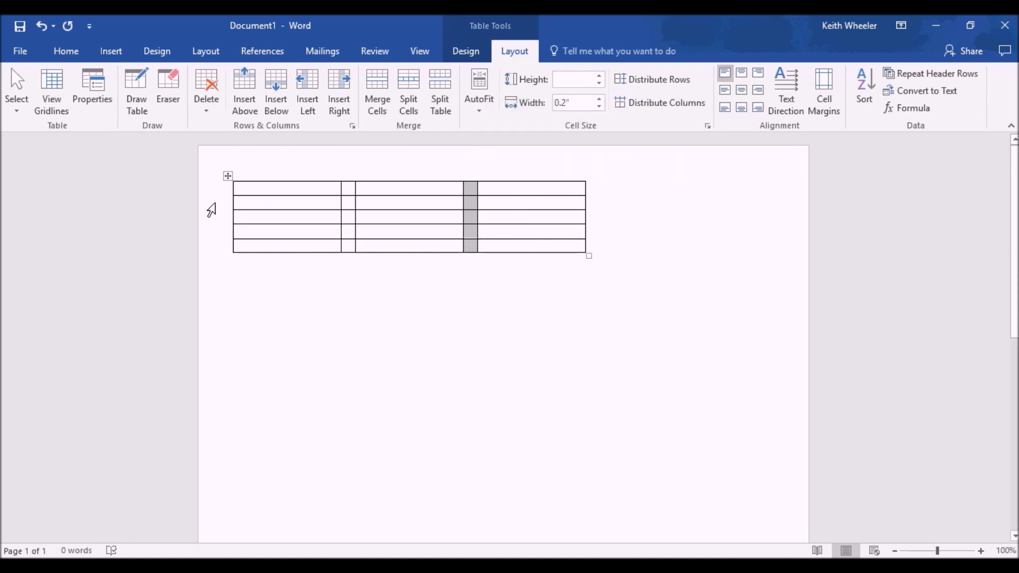
{"action": "left_click", "coordinate": [209, 204]}
{"action": "left_click", "coordinate": [220, 236]}
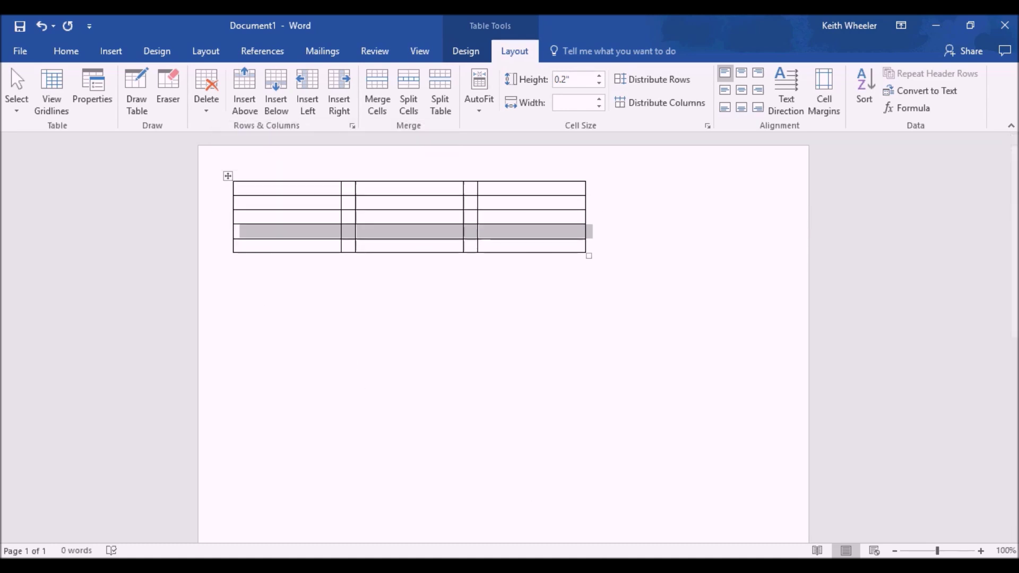
Switch to Calculator and work out the wide columns' width by subtracting 0.4 from 7.5 and dividing by 3.
{"action": "left_click", "coordinate": [606, 567]}
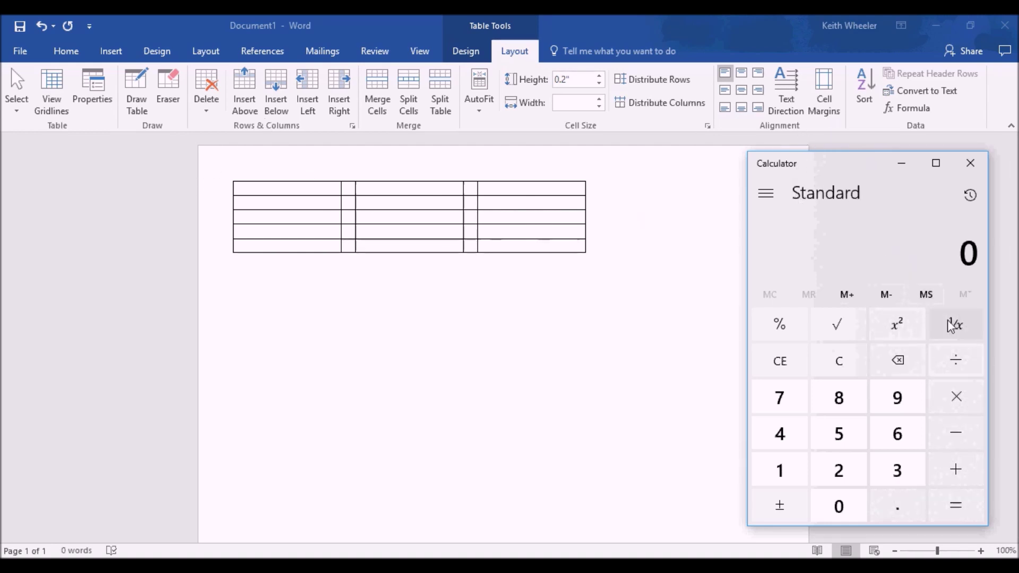
{"action": "left_click", "coordinate": [779, 395]}
{"action": "left_click", "coordinate": [902, 505]}
{"action": "left_click", "coordinate": [845, 439]}
{"action": "left_click", "coordinate": [967, 443]}
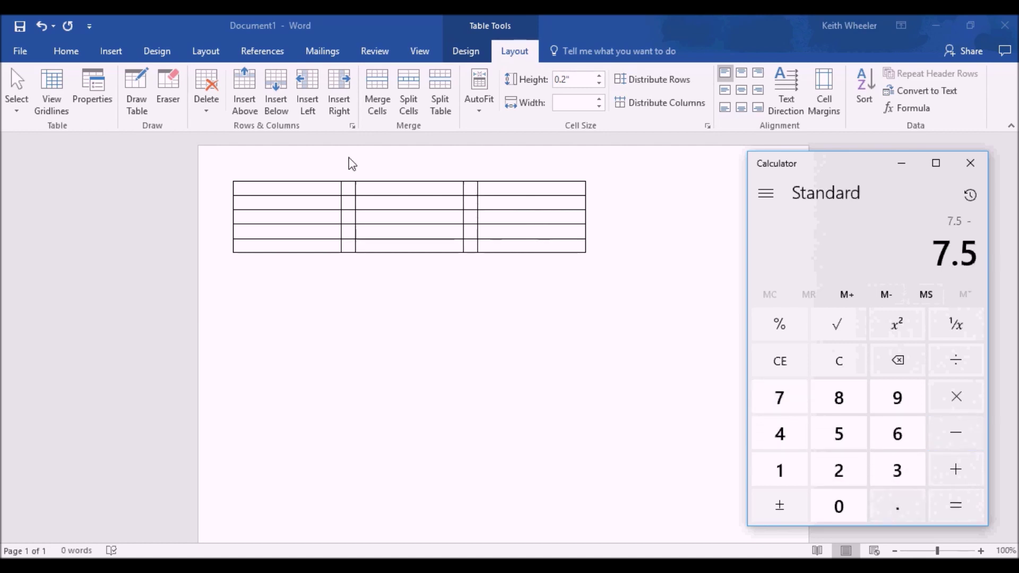
{"action": "left_click", "coordinate": [902, 509]}
{"action": "left_click", "coordinate": [780, 435]}
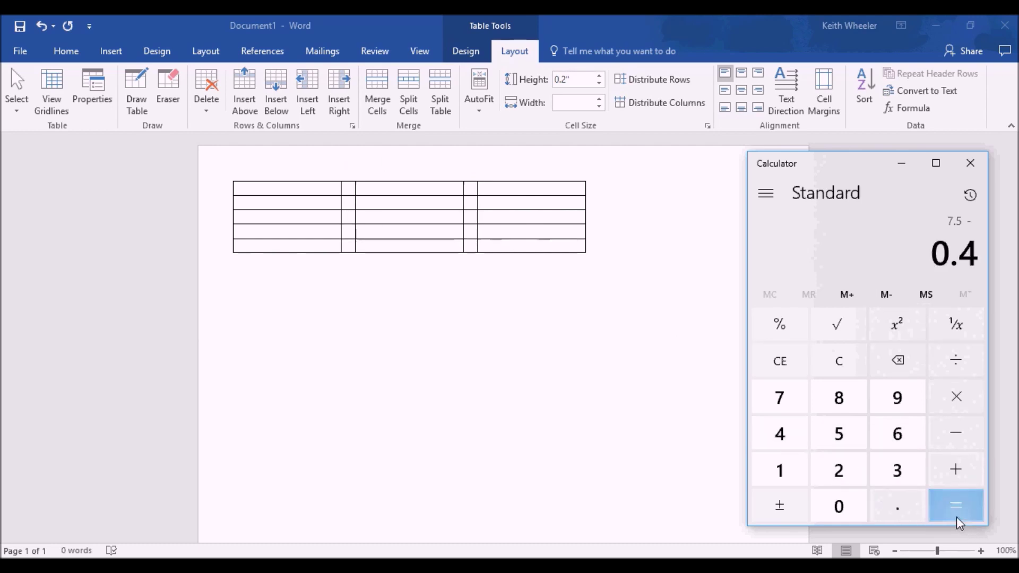
{"action": "left_click", "coordinate": [957, 519]}
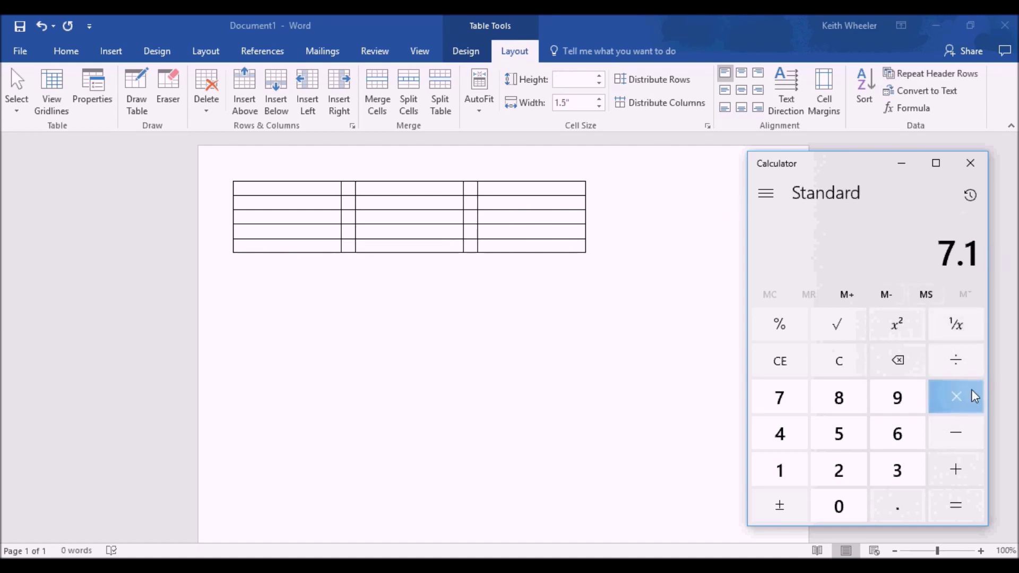
{"action": "left_click", "coordinate": [959, 365]}
{"action": "left_click", "coordinate": [897, 470]}
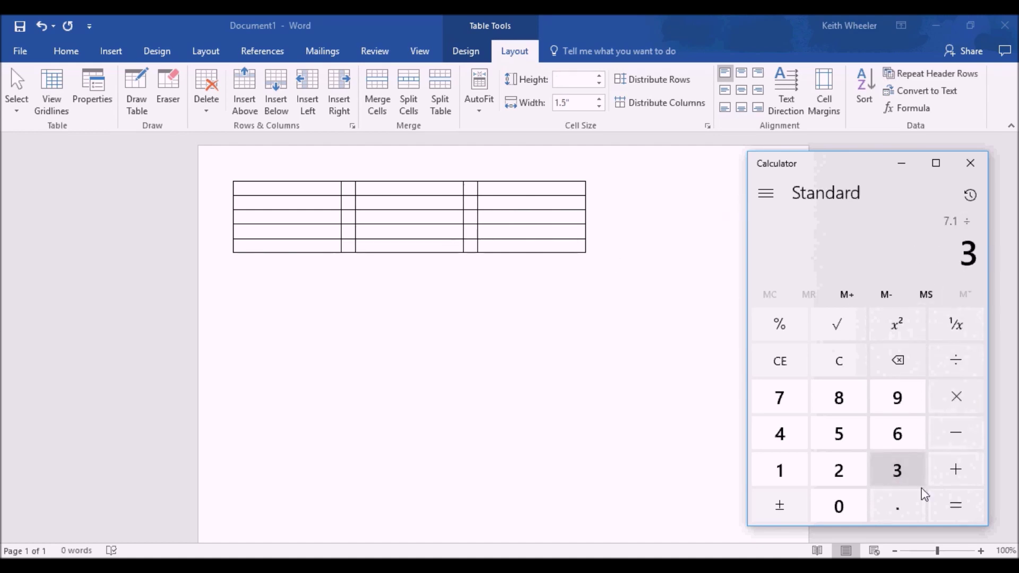
{"action": "left_click", "coordinate": [953, 517]}
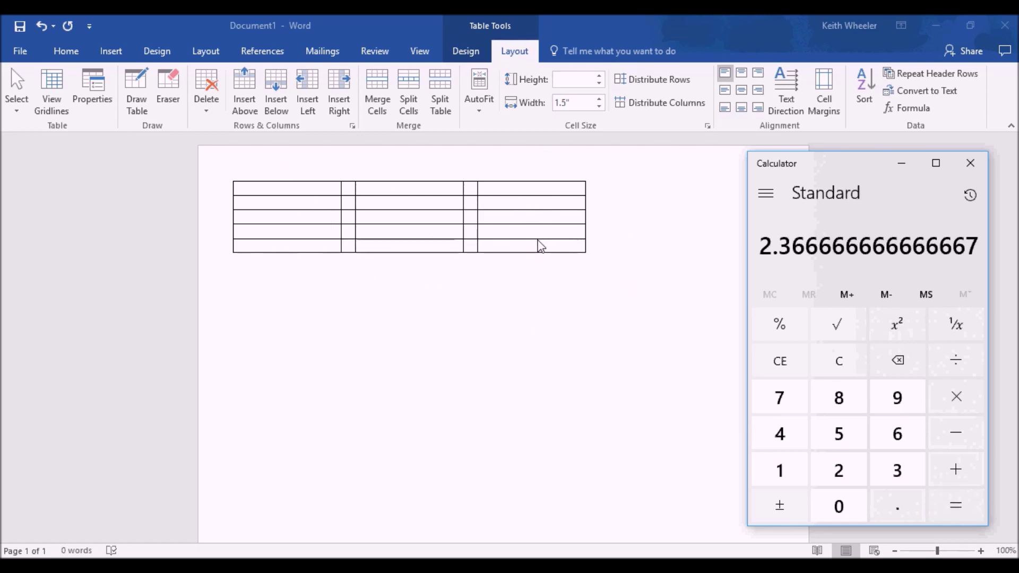
Back in the Word table, set the width of the first, third and fifth columns to 2.36".
{"action": "left_click", "coordinate": [272, 162]}
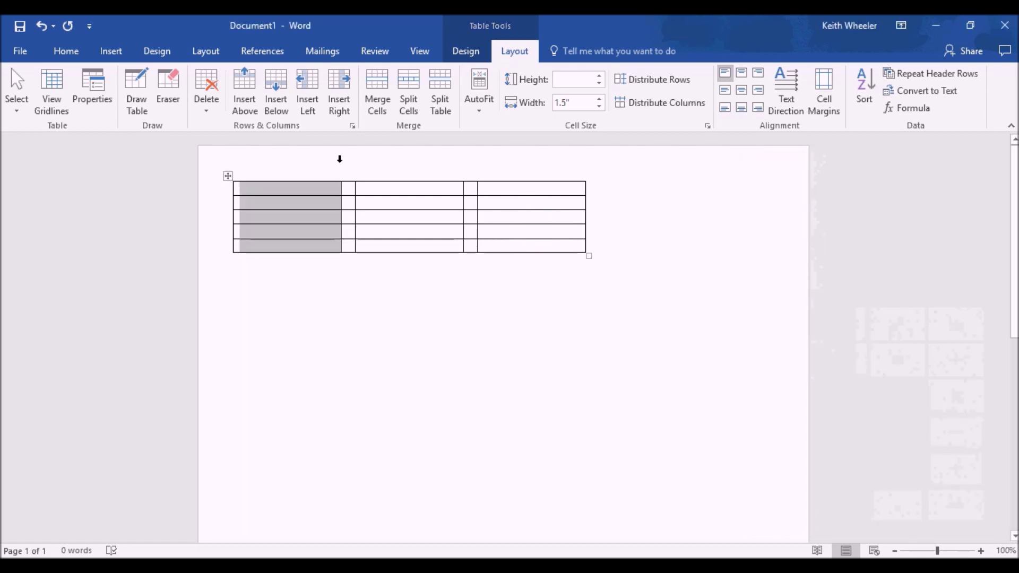
{"action": "left_click", "coordinate": [581, 103]}
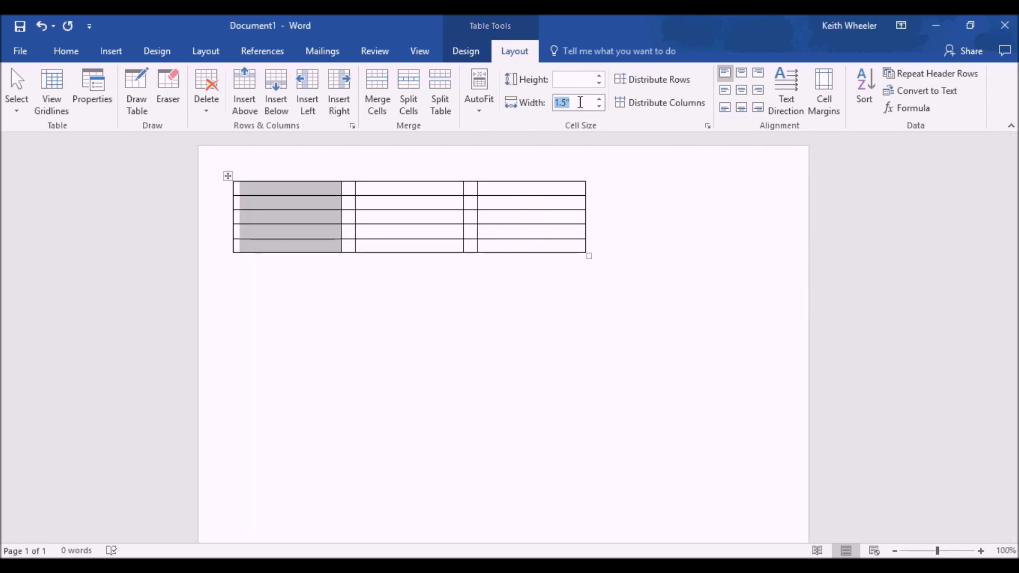
{"action": "type", "text": "2.36"}
{"action": "key", "text": "Tab"}
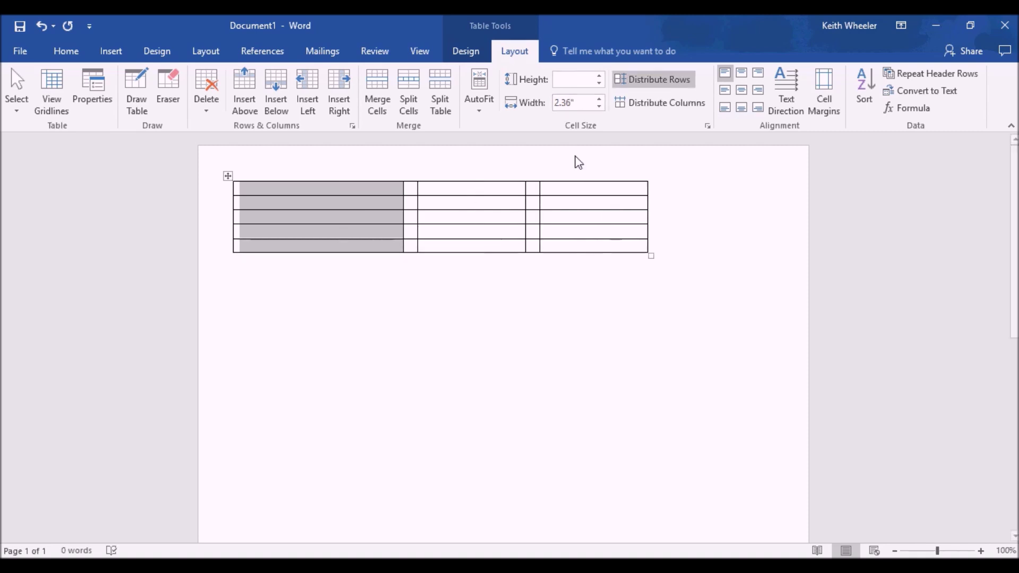
{"action": "left_click", "coordinate": [485, 162]}
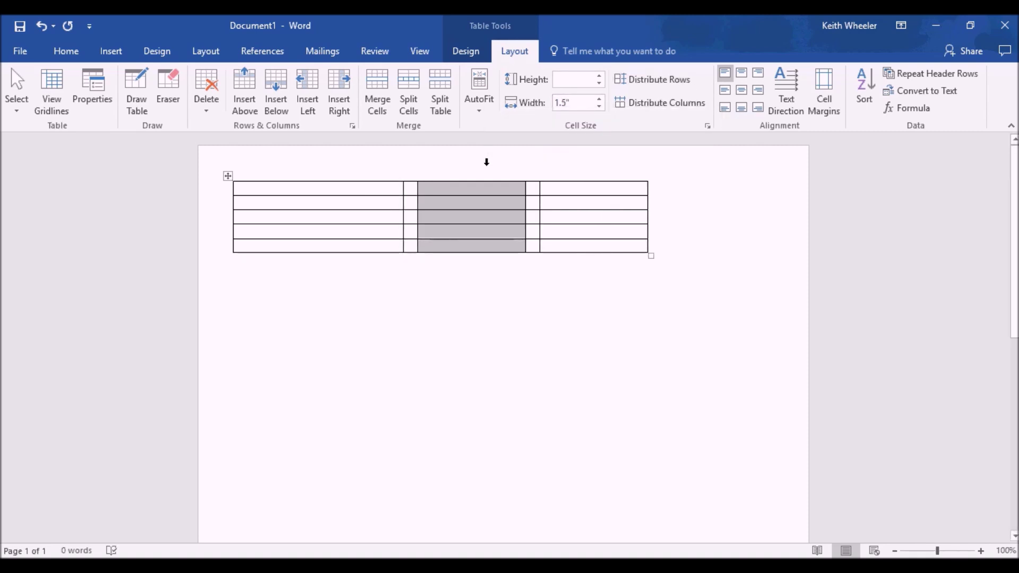
{"action": "key", "text": "F4"}
{"action": "left_click", "coordinate": [635, 162]}
{"action": "key", "text": "F4"}
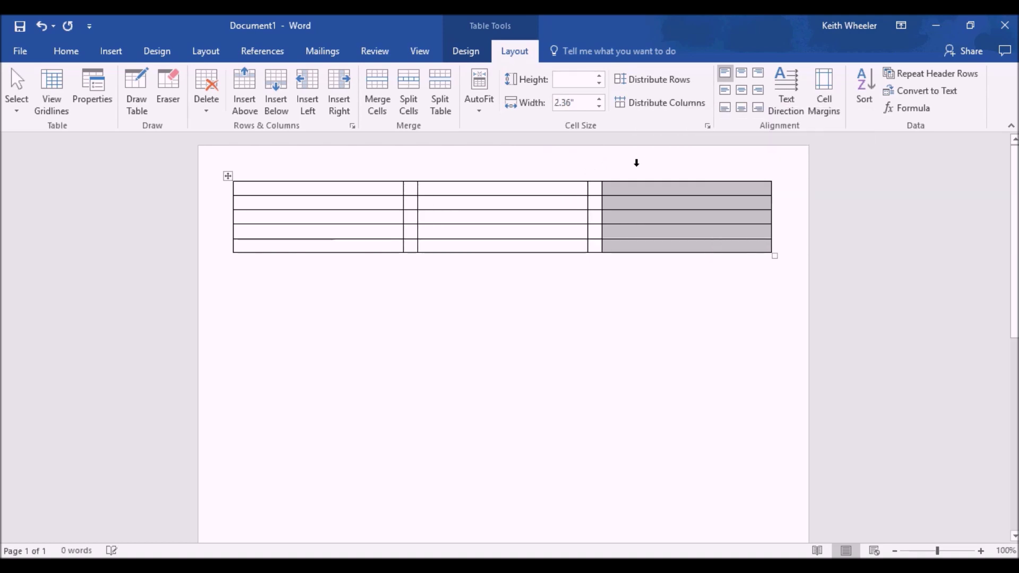
Switch to Calculator and work out the tall rows' height by subtracting 1 and 0.4 from 11 and dividing by 3.
{"action": "left_click", "coordinate": [210, 190]}
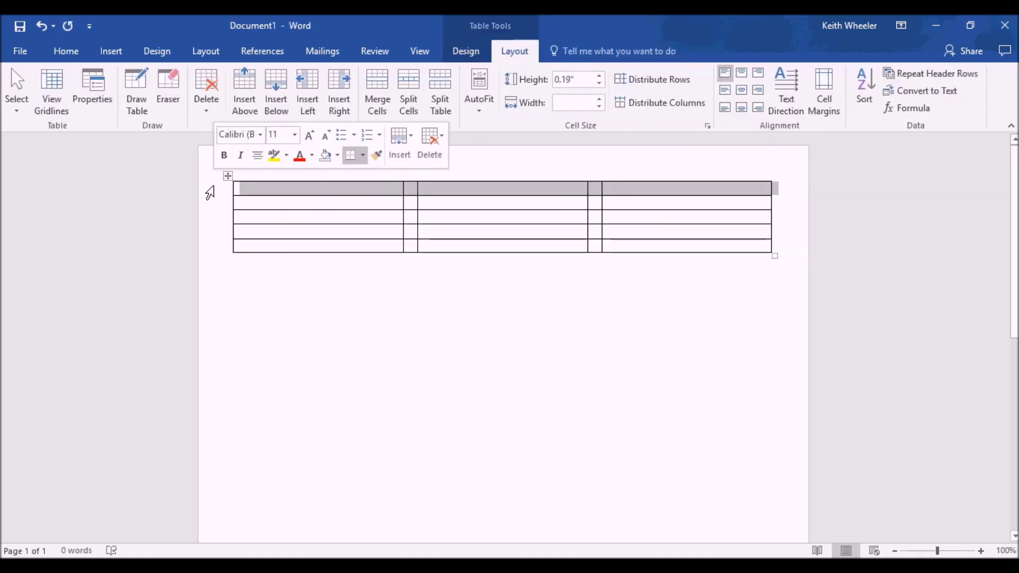
{"action": "key", "text": "alt+Tab"}
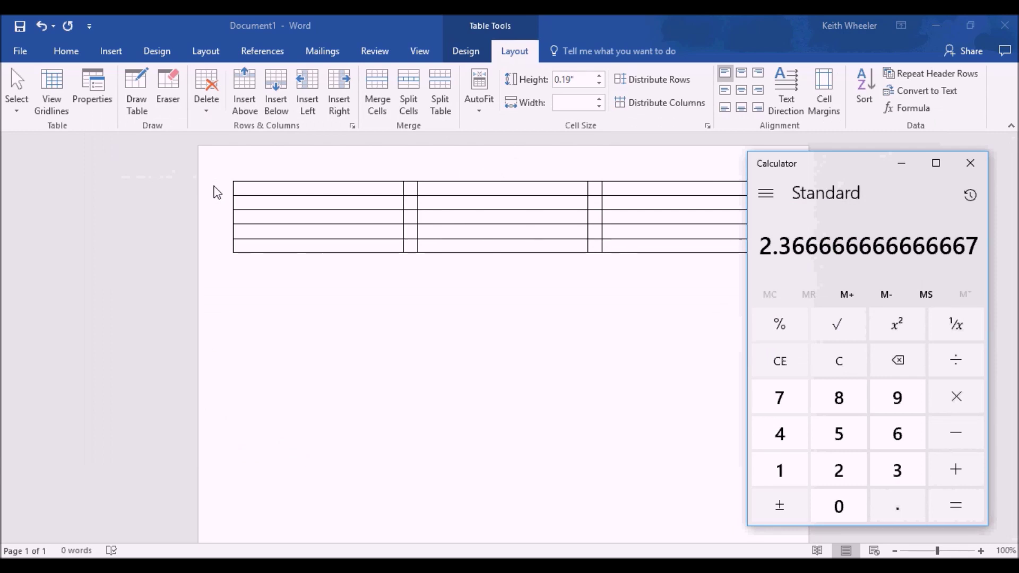
{"action": "type", "text": "11"}
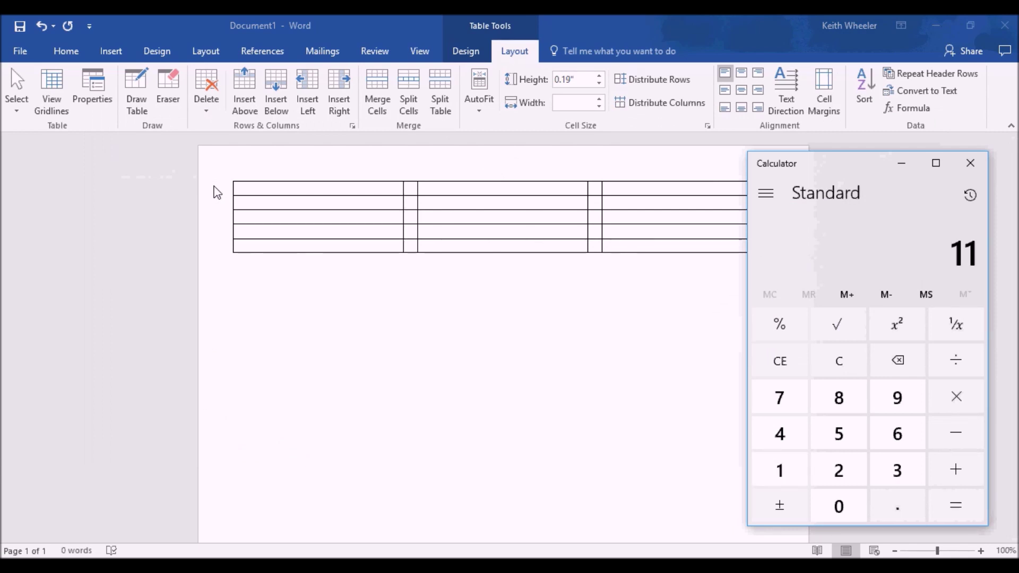
{"action": "key", "text": "minus"}
{"action": "type", "text": "1"}
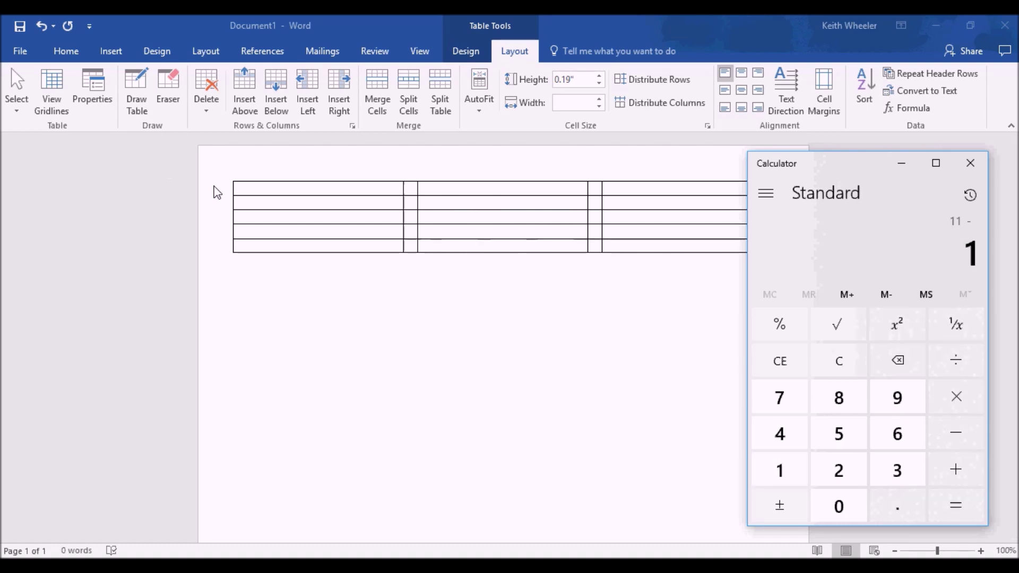
{"action": "key", "text": "Return"}
{"action": "type", "text": ".4"}
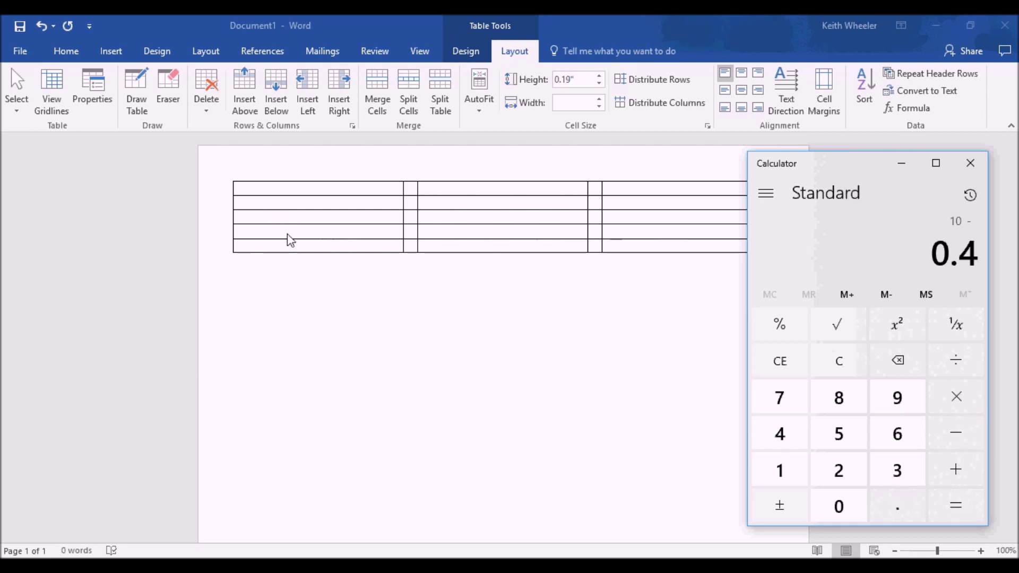
{"action": "left_click", "coordinate": [954, 509]}
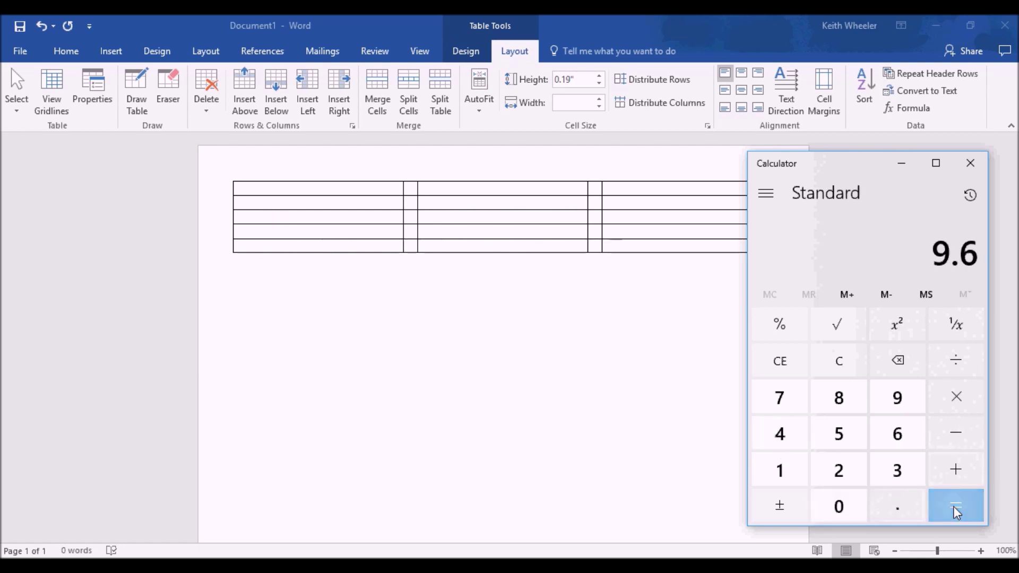
{"action": "left_click", "coordinate": [956, 363]}
{"action": "left_click", "coordinate": [896, 470]}
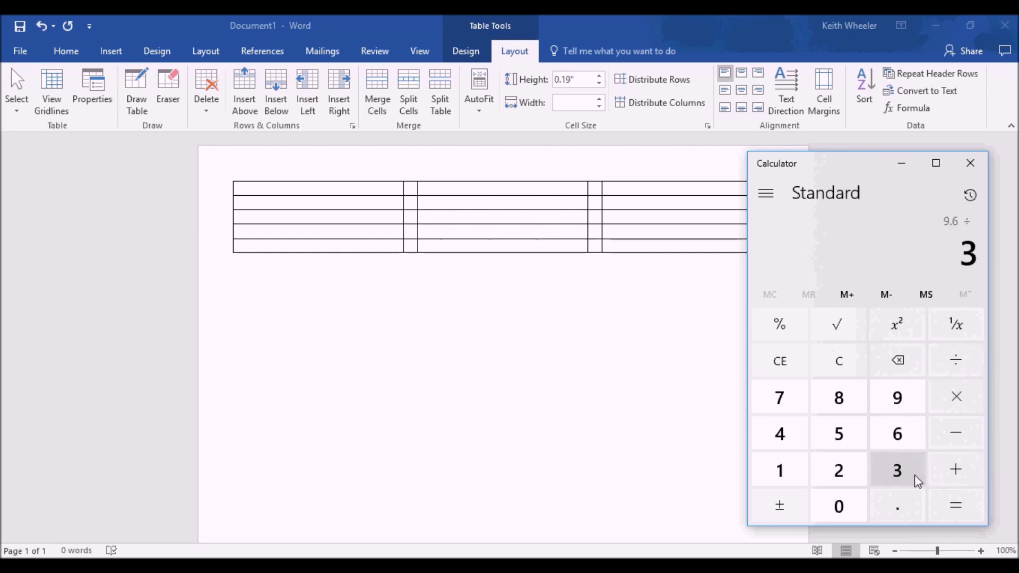
{"action": "left_click", "coordinate": [953, 507]}
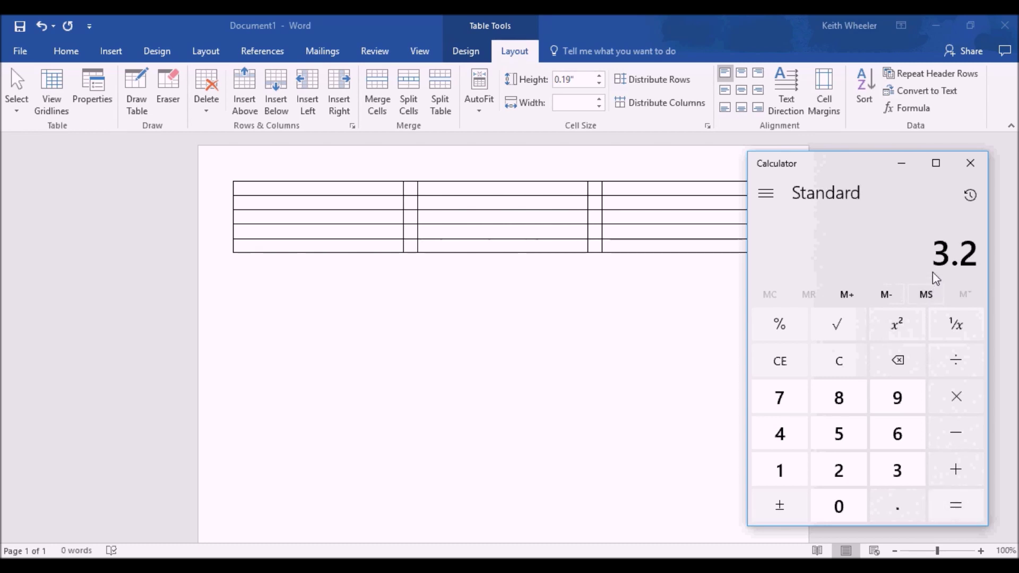
Back in the Word table, set the height of the first, third and fifth rows to 3.2".
{"action": "left_click", "coordinate": [219, 188]}
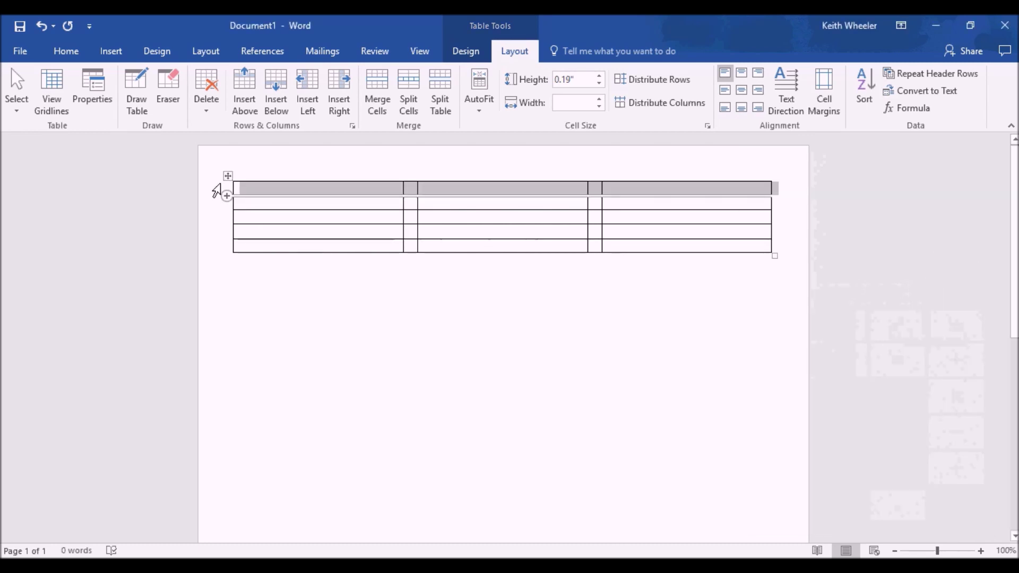
{"action": "left_click", "coordinate": [575, 84]}
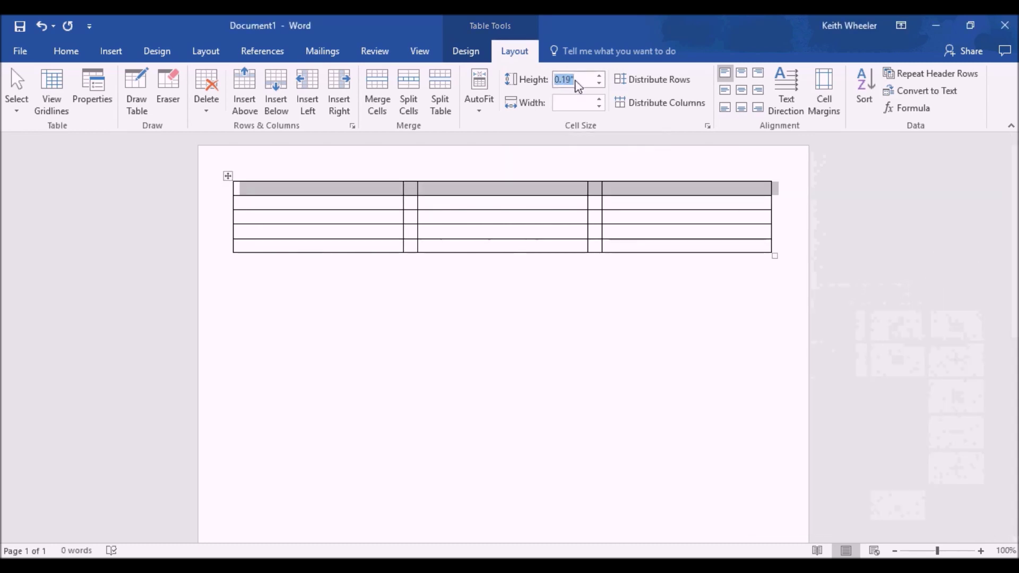
{"action": "left_click", "coordinate": [576, 82]}
{"action": "double_click", "coordinate": [576, 81]}
{"action": "type", "text": "3.2"}
{"action": "key", "text": "Tab"}
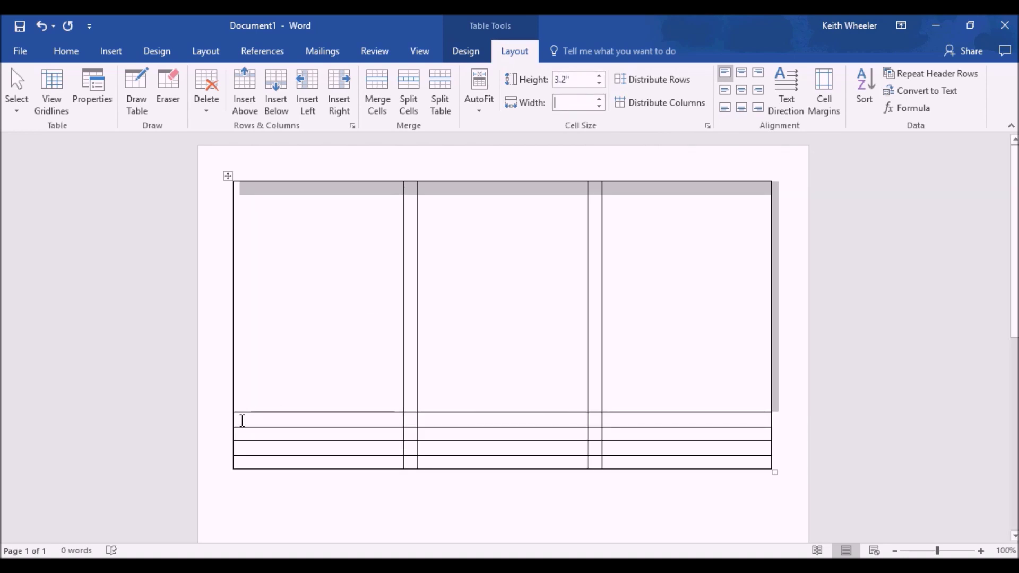
{"action": "left_click", "coordinate": [223, 443]}
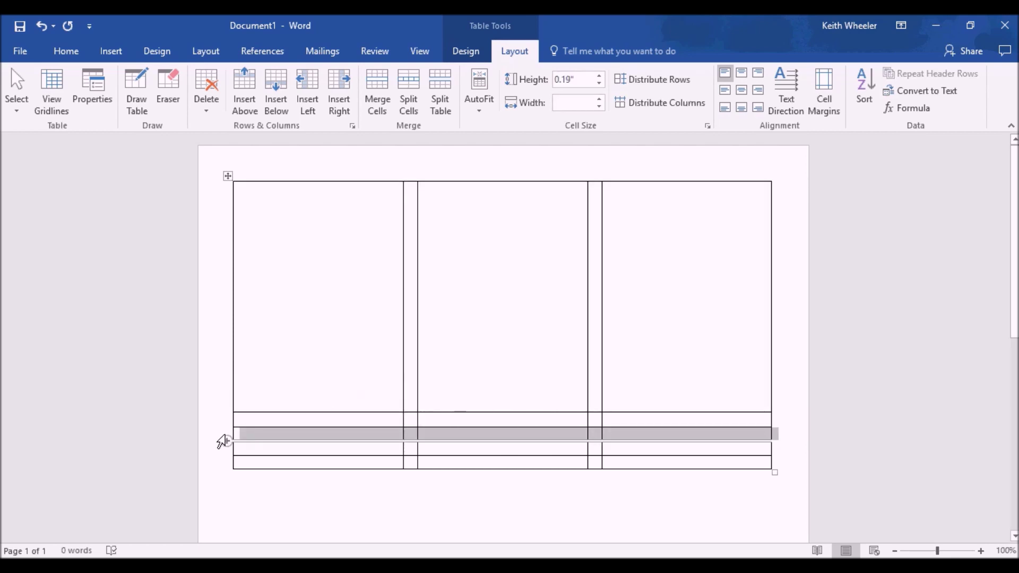
{"action": "key", "text": "F4"}
{"action": "scroll", "coordinate": [214, 489], "scroll_direction": "down", "scroll_amount": 5}
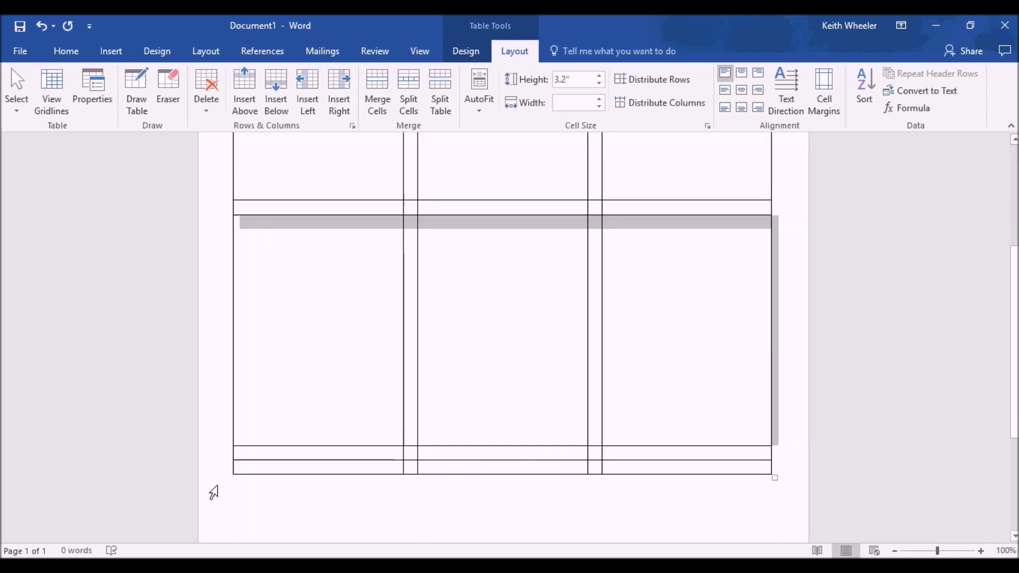
{"action": "left_click", "coordinate": [209, 465]}
{"action": "key", "text": "BackSpace"}
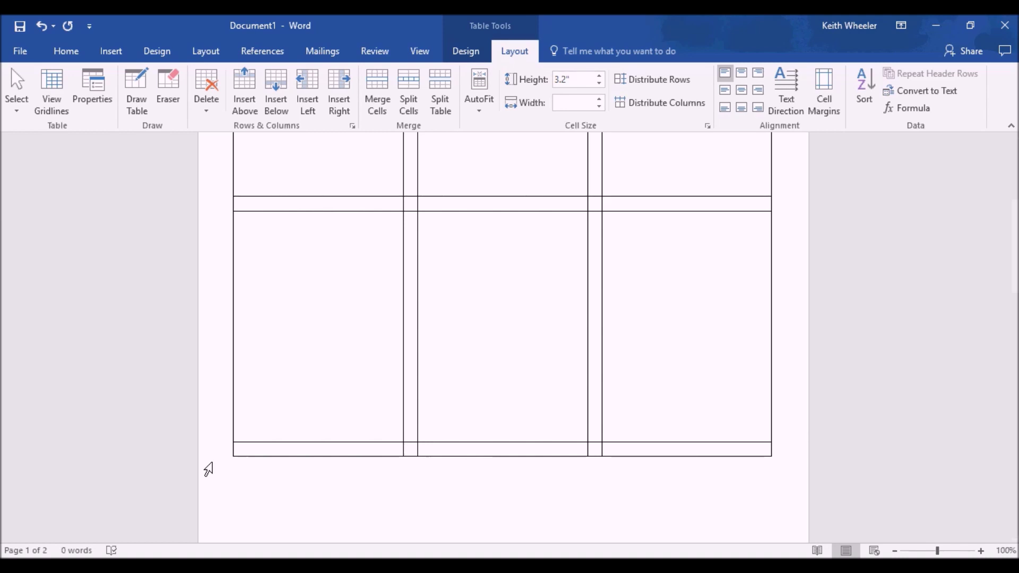
Set the height of the table's fifth, third and first rows to 3.18".
{"action": "scroll", "coordinate": [225, 482], "scroll_direction": "down", "scroll_amount": 8}
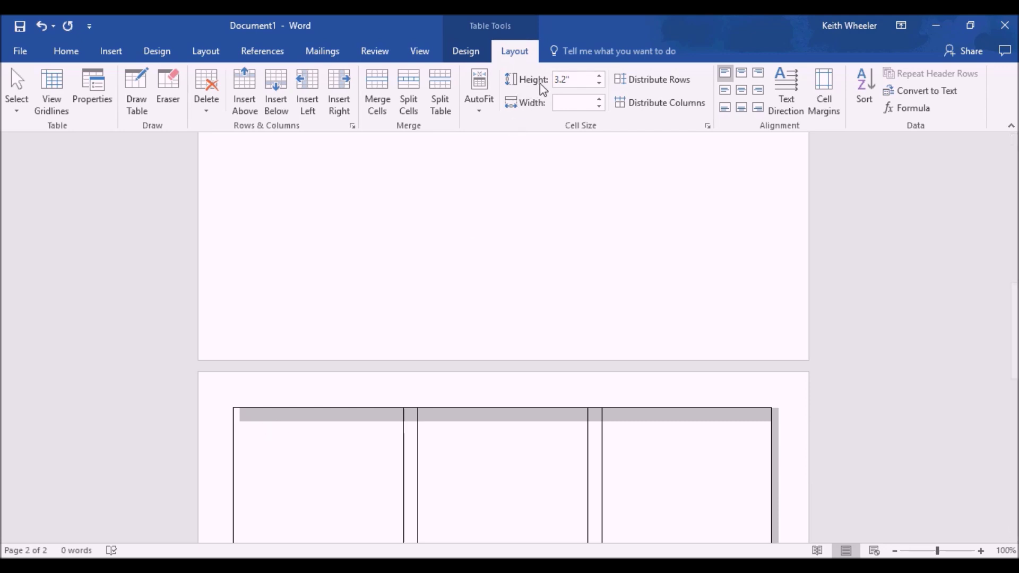
{"action": "scroll", "coordinate": [339, 488], "scroll_direction": "up", "scroll_amount": 1}
{"action": "scroll", "coordinate": [548, 188], "scroll_direction": "down", "scroll_amount": 8}
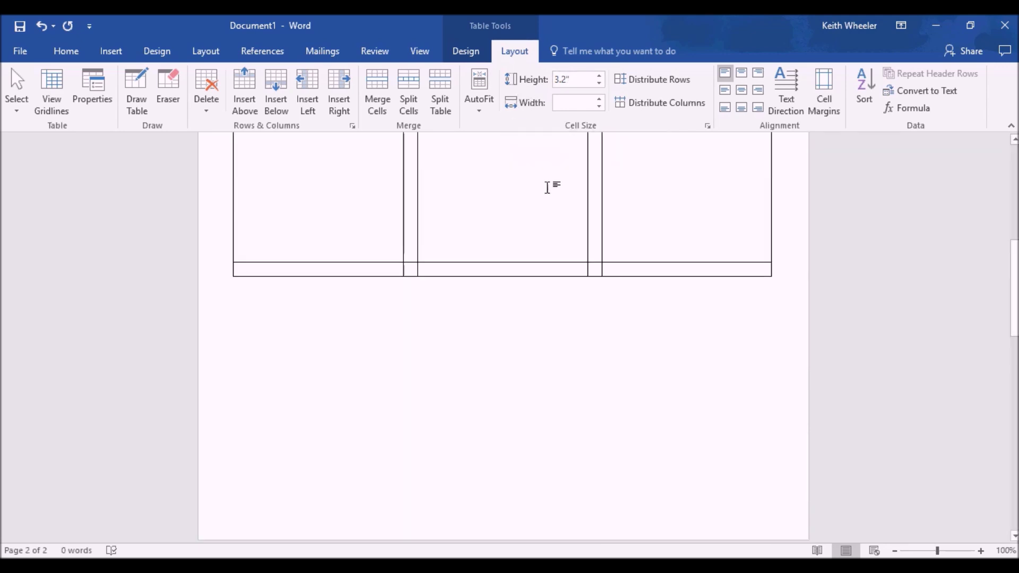
{"action": "left_click", "coordinate": [573, 81]}
{"action": "type", "text": "3.1"}
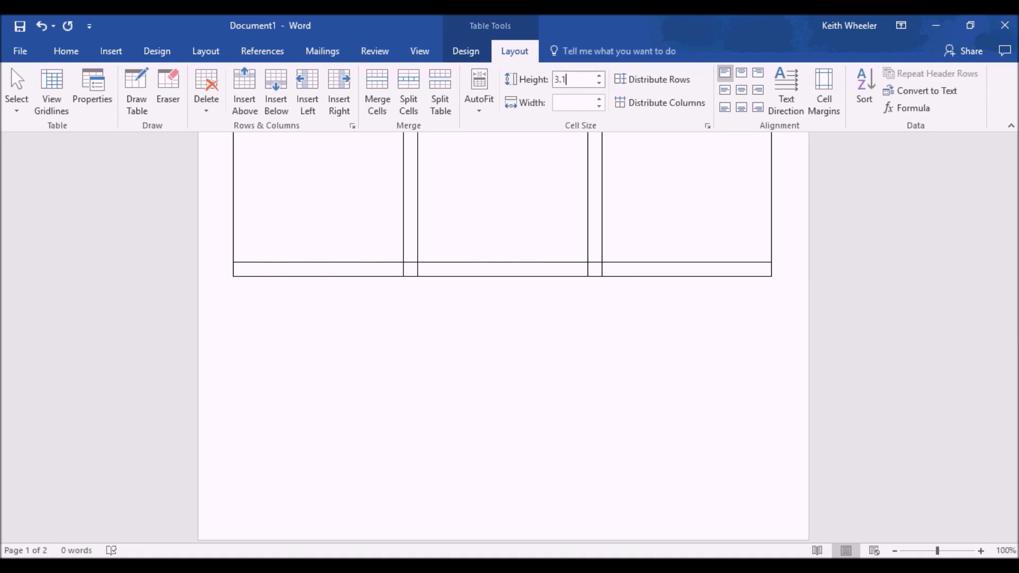
{"action": "type", "text": "8"}
{"action": "left_click", "coordinate": [359, 216]}
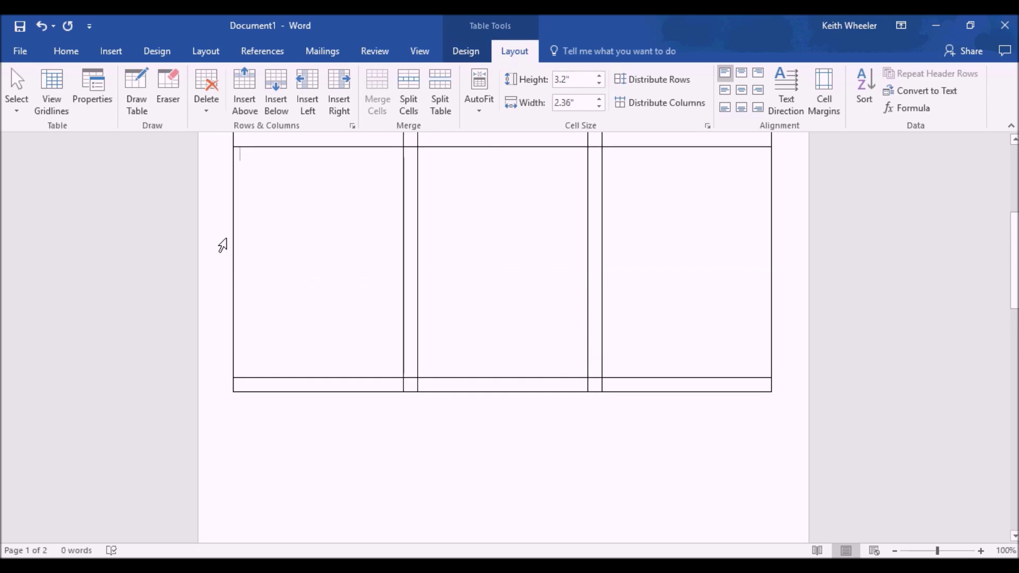
{"action": "left_click", "coordinate": [222, 249]}
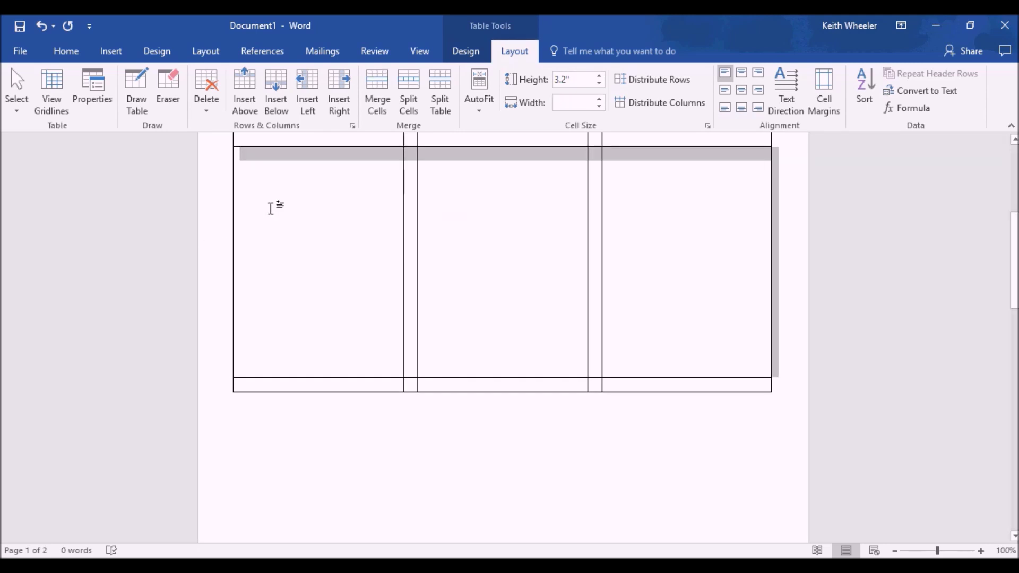
{"action": "scroll", "coordinate": [271, 208], "scroll_direction": "up", "scroll_amount": 5}
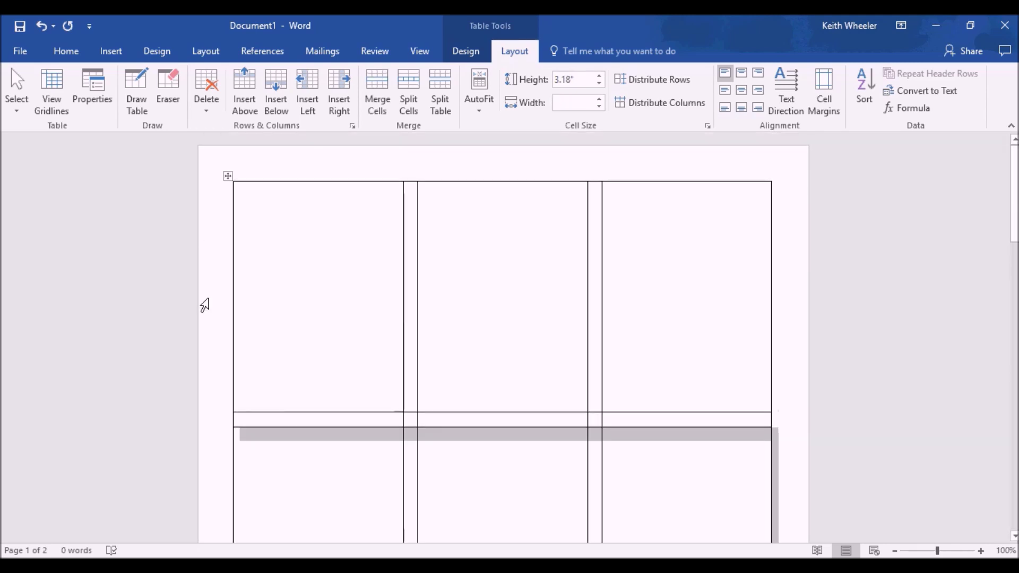
{"action": "left_click", "coordinate": [204, 305]}
{"action": "scroll", "coordinate": [204, 305], "scroll_direction": "down", "scroll_amount": 4}
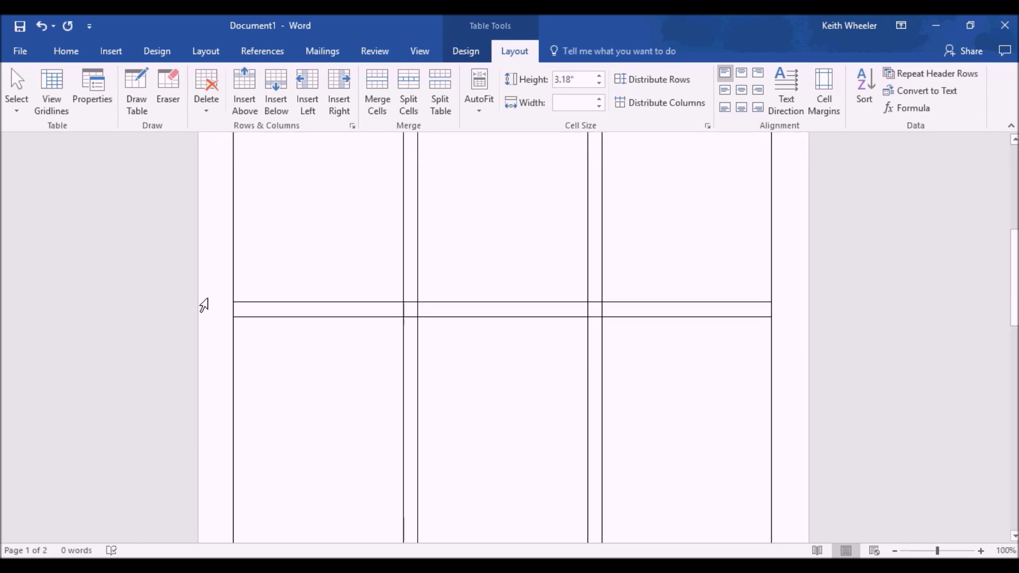
{"action": "scroll", "coordinate": [217, 258], "scroll_direction": "up", "scroll_amount": 3}
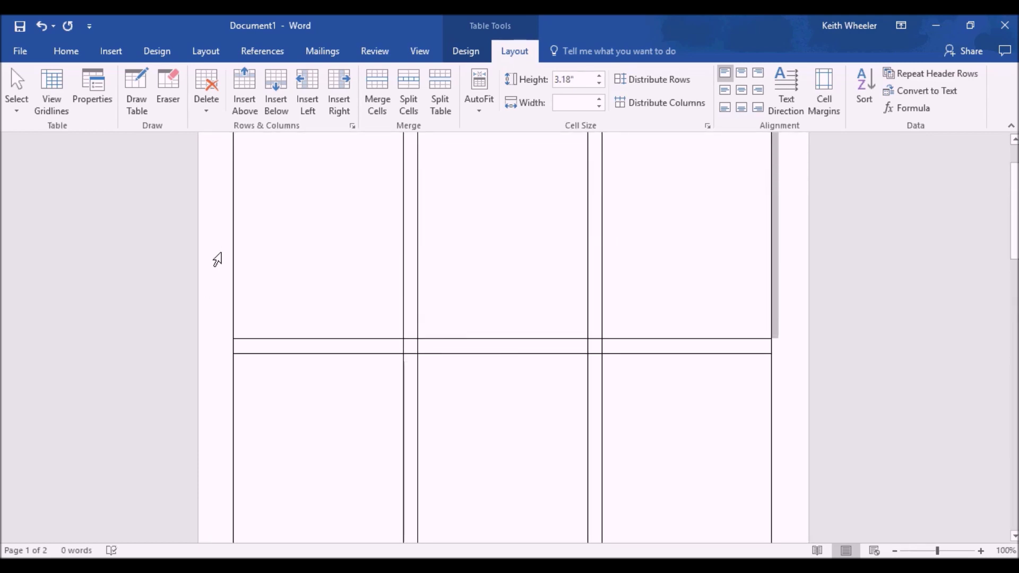
Undo the last change and remove the bottom and top borders from the table's second column.
{"action": "key", "text": "ctrl+z"}
{"action": "left_click", "coordinate": [416, 157]}
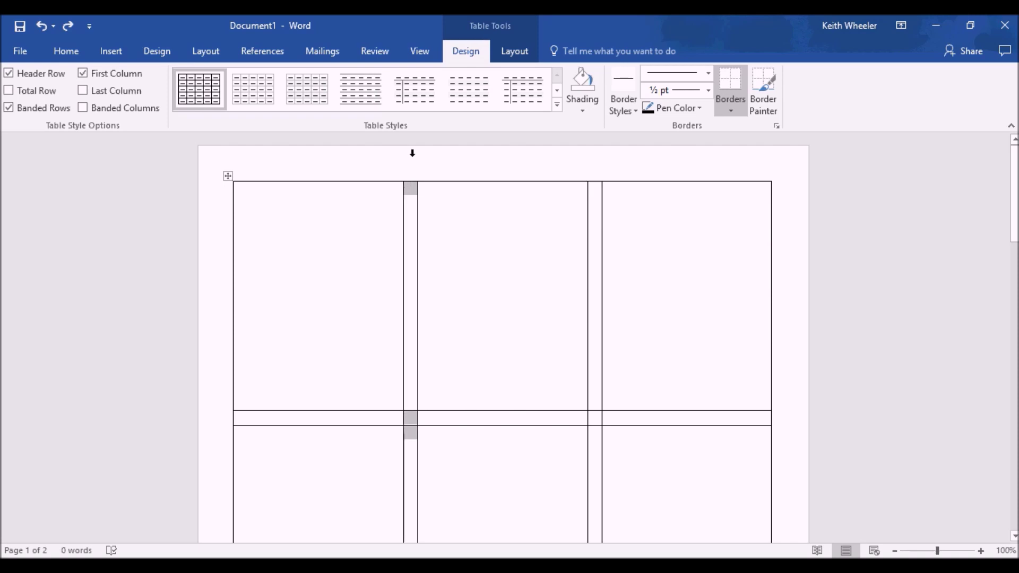
{"action": "left_click", "coordinate": [733, 111]}
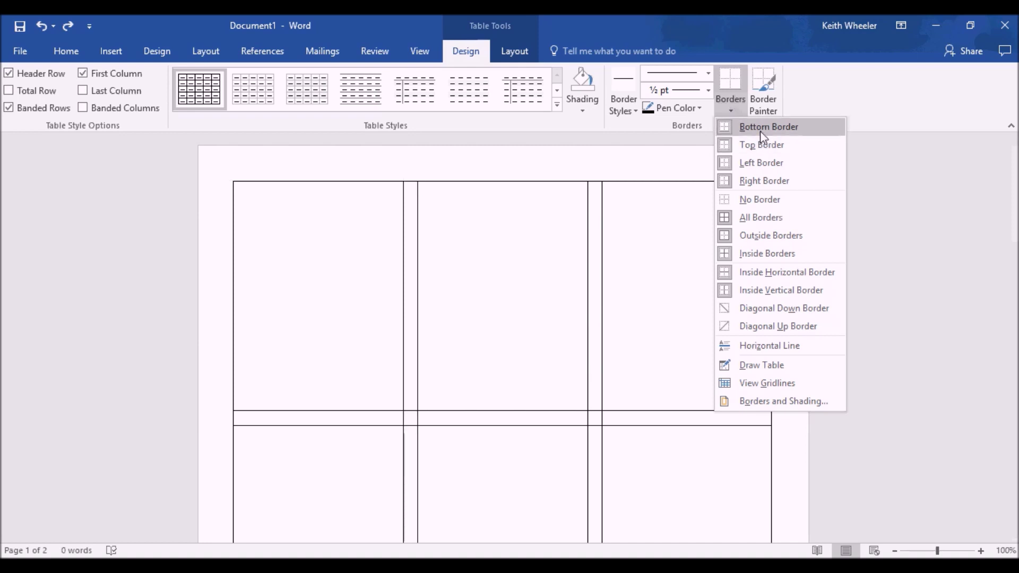
{"action": "left_click", "coordinate": [760, 133]}
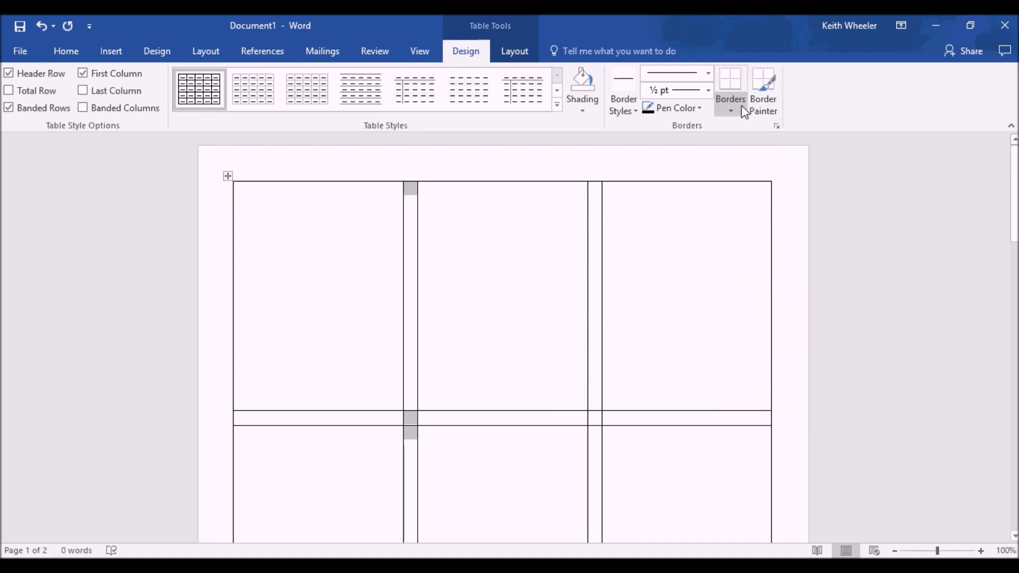
{"action": "left_click", "coordinate": [741, 109]}
{"action": "left_click", "coordinate": [754, 137]}
Remove the bottom and top borders from the table's fourth column.
{"action": "left_click", "coordinate": [594, 169]}
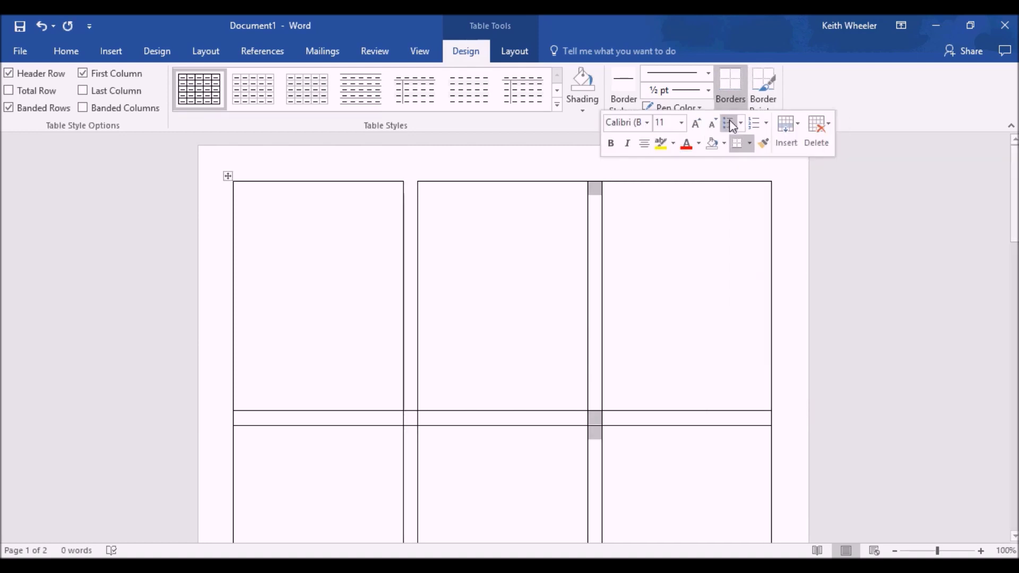
{"action": "left_click", "coordinate": [741, 113]}
{"action": "left_click", "coordinate": [741, 123]}
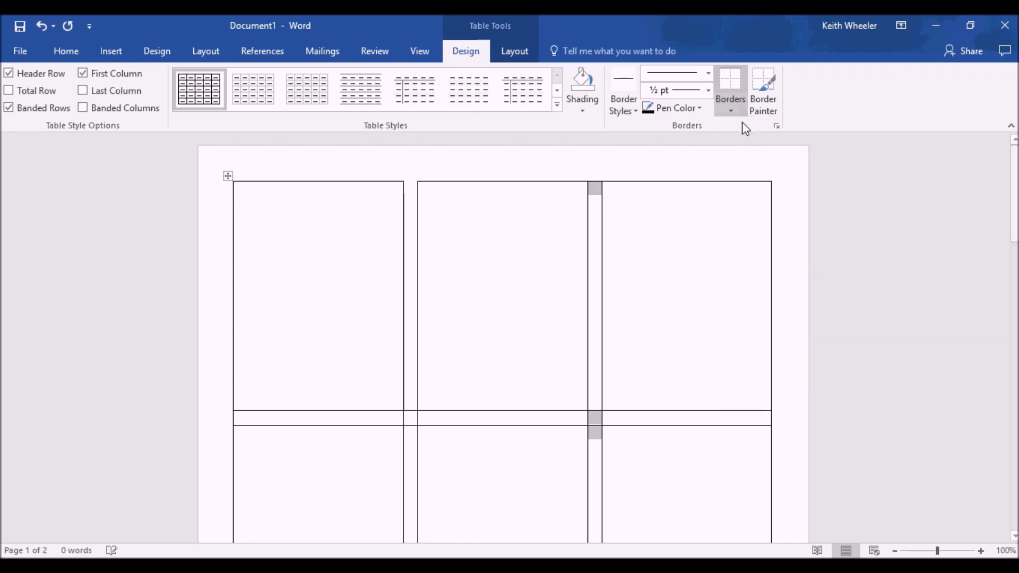
{"action": "left_click", "coordinate": [741, 113]}
{"action": "left_click", "coordinate": [750, 162]}
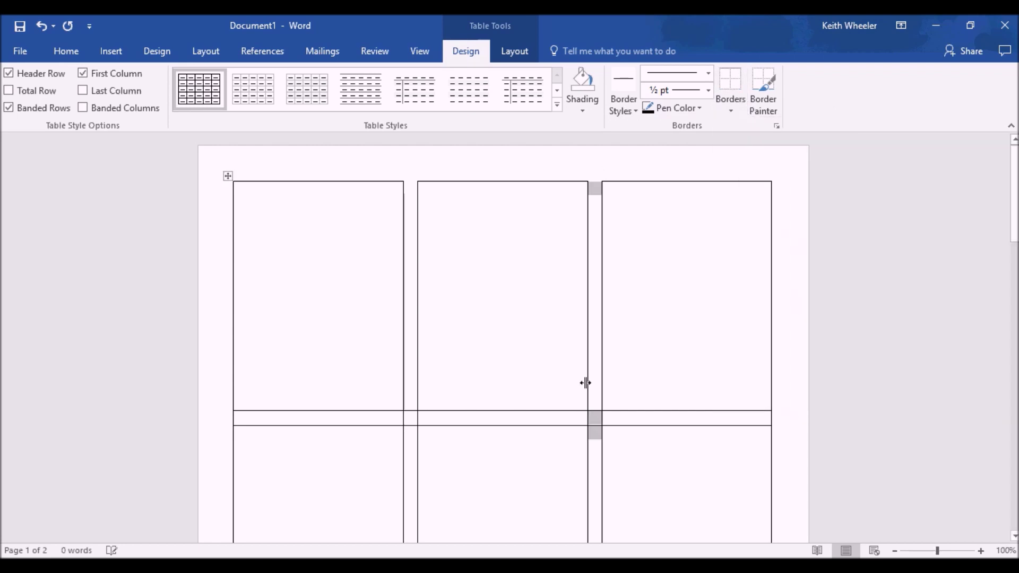
Apply No Border to the four small cells where the narrow spacer rows and columns cross.
{"action": "left_click", "coordinate": [413, 419]}
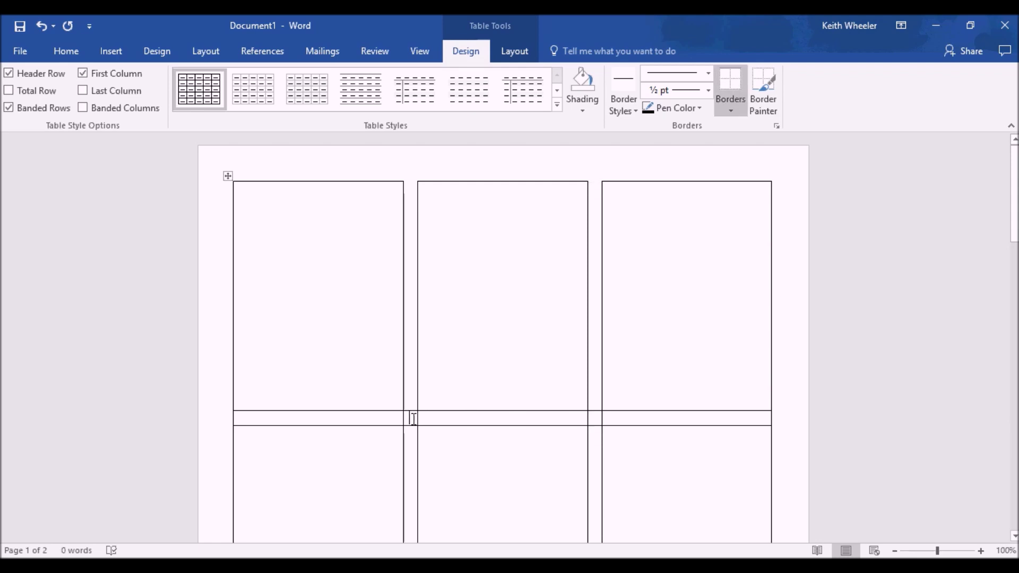
{"action": "left_click", "coordinate": [736, 113]}
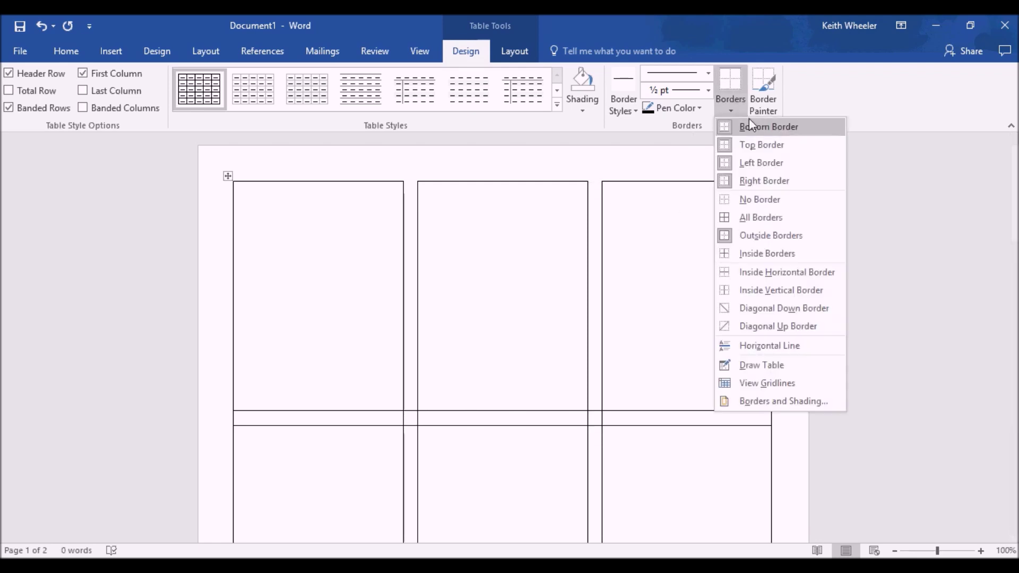
{"action": "left_click", "coordinate": [776, 201]}
{"action": "scroll", "coordinate": [613, 416], "scroll_direction": "down", "scroll_amount": 4}
{"action": "scroll", "coordinate": [621, 412], "scroll_direction": "up", "scroll_amount": 3}
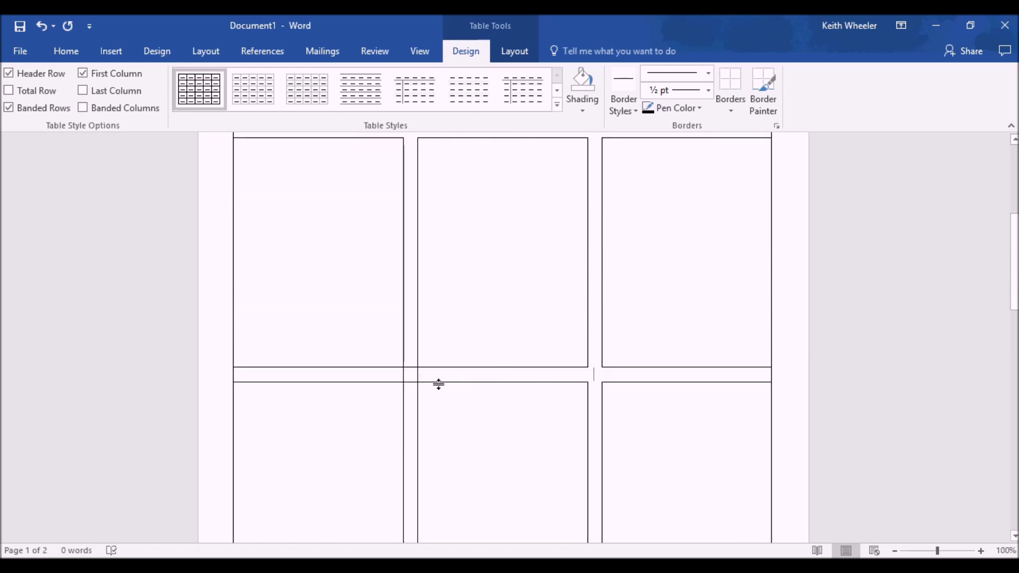
{"action": "scroll", "coordinate": [416, 375], "scroll_direction": "down", "scroll_amount": 2}
{"action": "scroll", "coordinate": [417, 375], "scroll_direction": "up", "scroll_amount": 4}
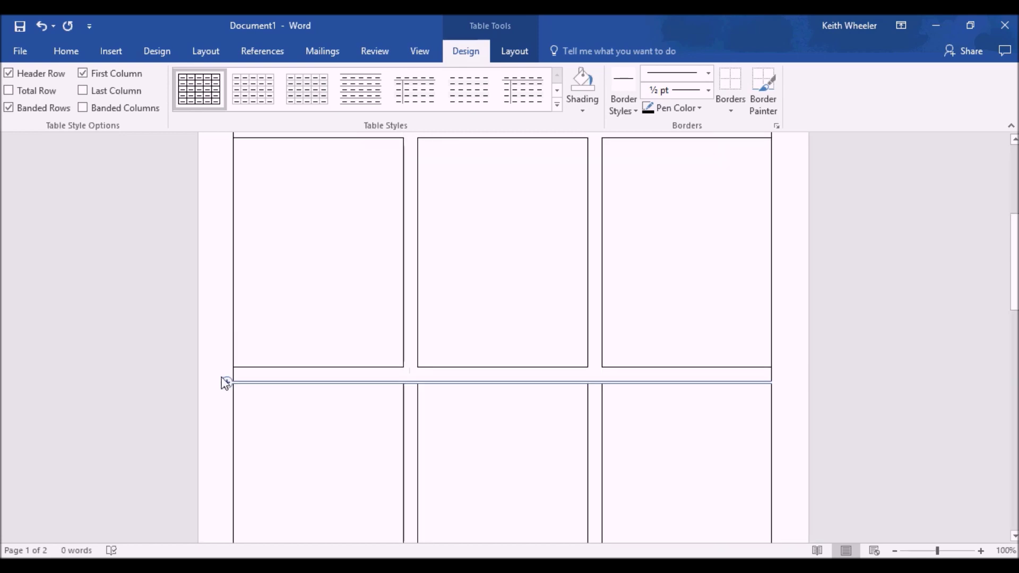
Remove the right and left borders from the table's fourth row.
{"action": "left_click", "coordinate": [209, 380]}
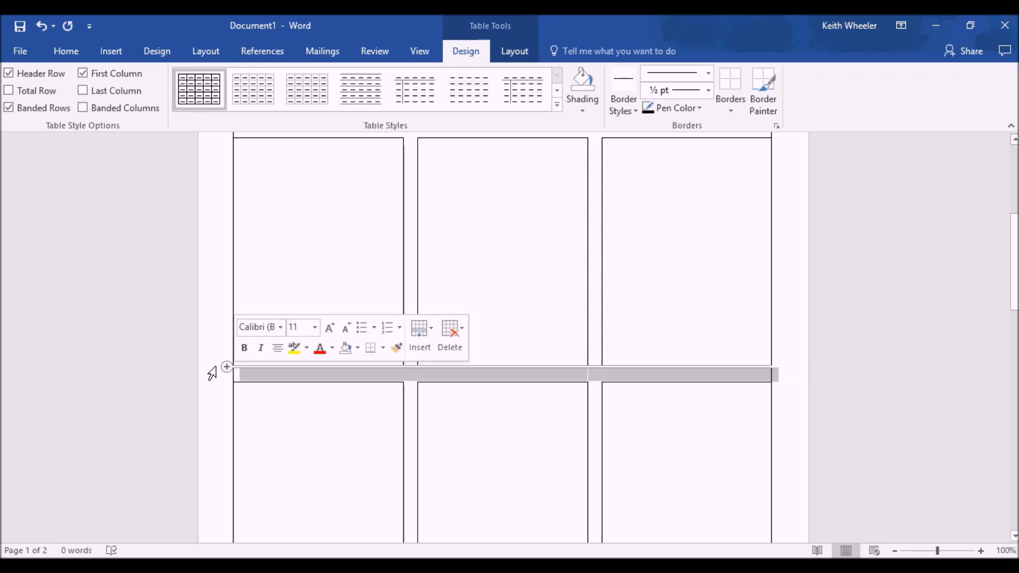
{"action": "left_click", "coordinate": [729, 107]}
{"action": "left_click", "coordinate": [766, 183]}
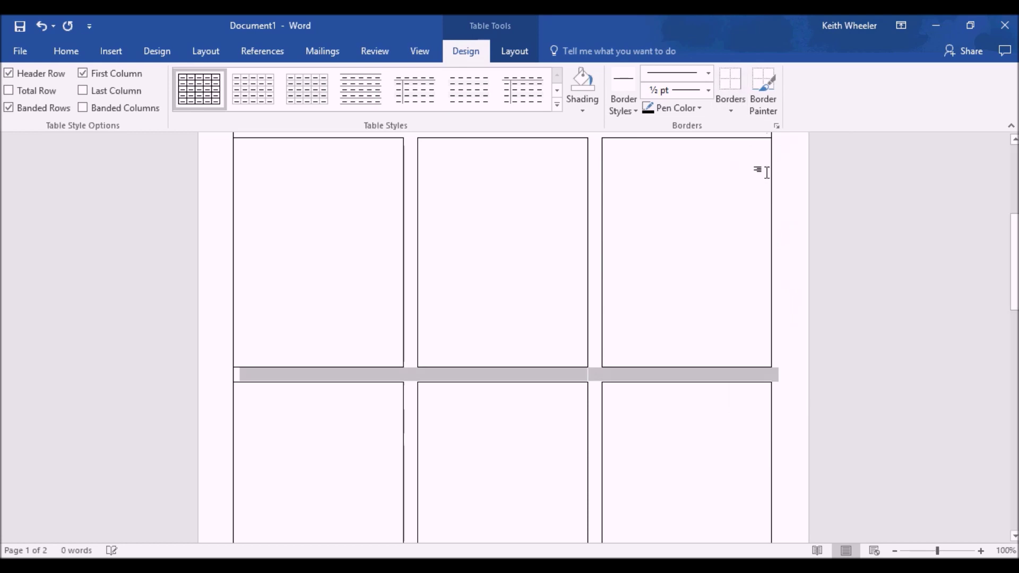
{"action": "left_click", "coordinate": [738, 113]}
{"action": "left_click", "coordinate": [753, 162]}
Remove the left and right borders from the table's second row, the upper narrow spacer row.
{"action": "scroll", "coordinate": [262, 220], "scroll_direction": "up", "scroll_amount": 1}
{"action": "scroll", "coordinate": [278, 306], "scroll_direction": "down", "scroll_amount": 3}
{"action": "left_click", "coordinate": [279, 306]}
{"action": "left_click", "coordinate": [271, 311]}
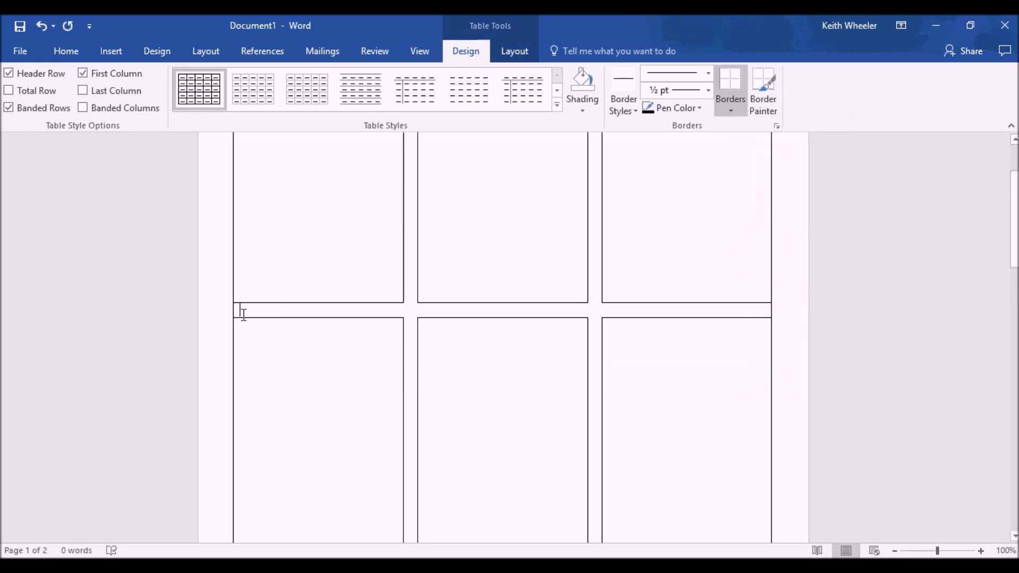
{"action": "left_click", "coordinate": [205, 321]}
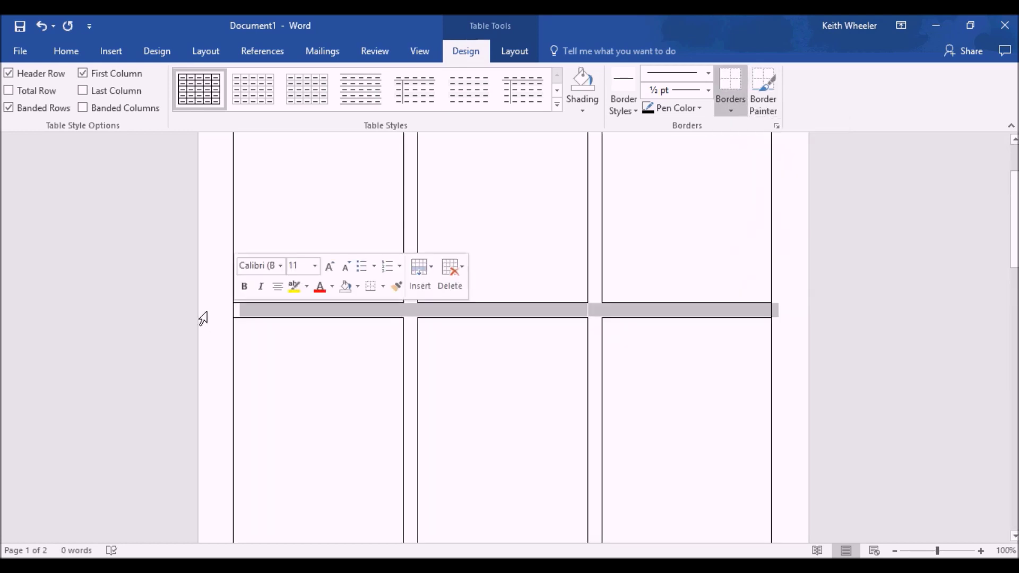
{"action": "left_click", "coordinate": [728, 110]}
{"action": "left_click", "coordinate": [749, 165]}
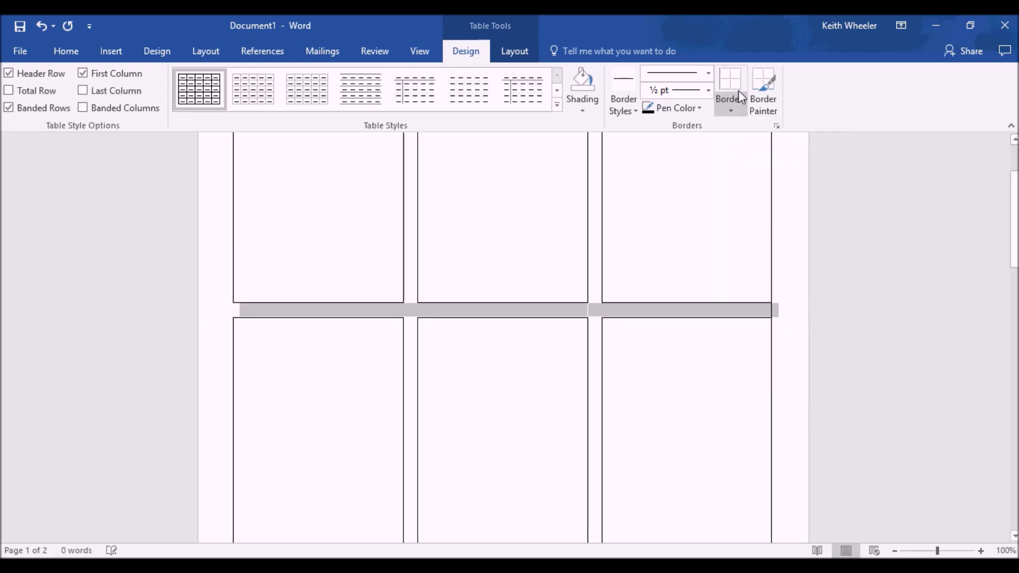
{"action": "left_click", "coordinate": [736, 101]}
{"action": "left_click", "coordinate": [725, 180]}
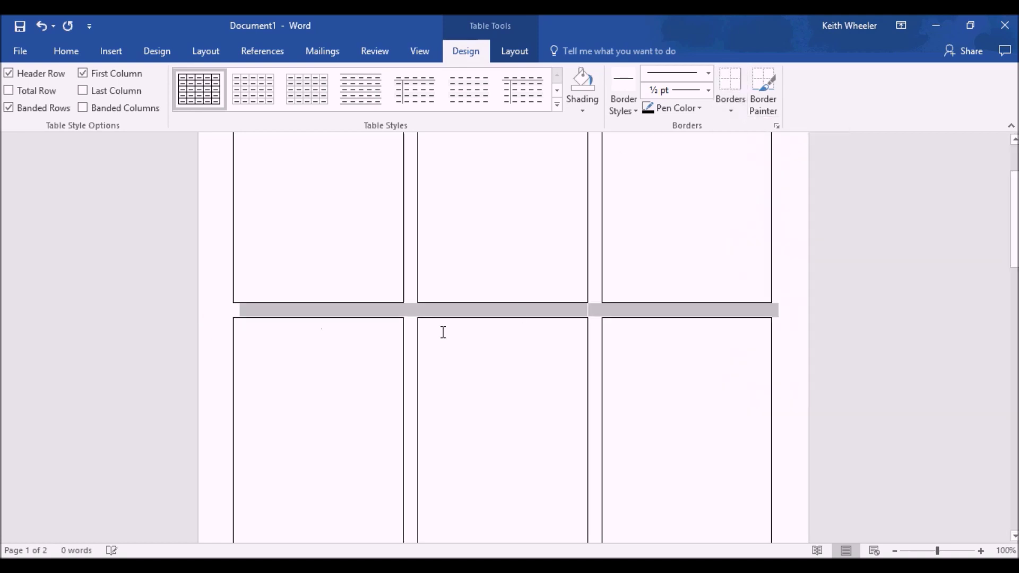
{"action": "left_click", "coordinate": [221, 278]}
{"action": "scroll", "coordinate": [182, 263], "scroll_direction": "up", "scroll_amount": 3}
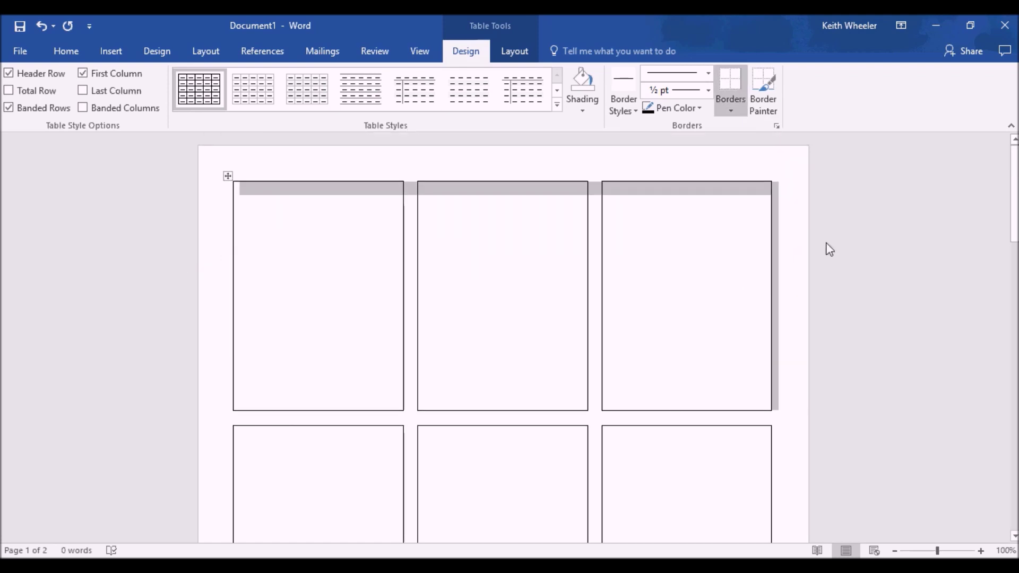
{"action": "left_click", "coordinate": [714, 285]}
{"action": "scroll", "coordinate": [715, 285], "scroll_direction": "down", "scroll_amount": 5}
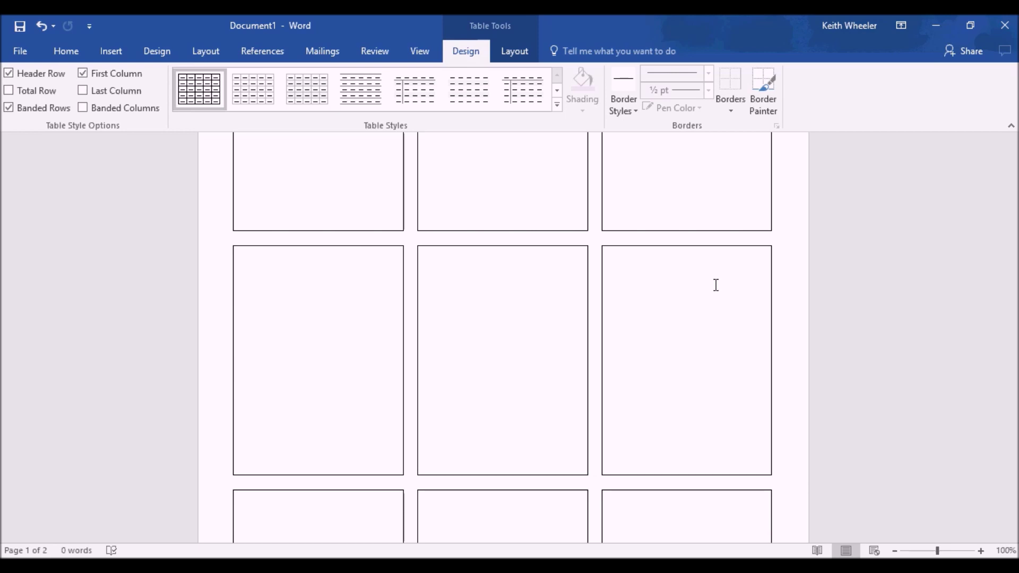
{"action": "scroll", "coordinate": [715, 285], "scroll_direction": "up", "scroll_amount": 5}
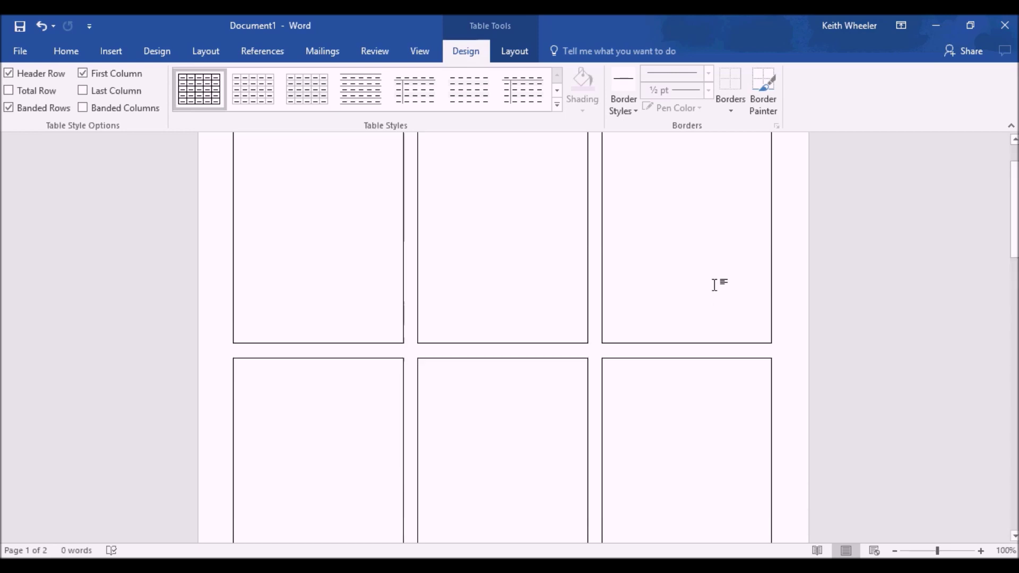
Frame the top row's middle and right boxes as one wide box by removing their inside borders and adding continuous top and bottom borders.
{"action": "left_click_drag", "start_coordinate": [483, 284], "coordinate": [666, 222]}
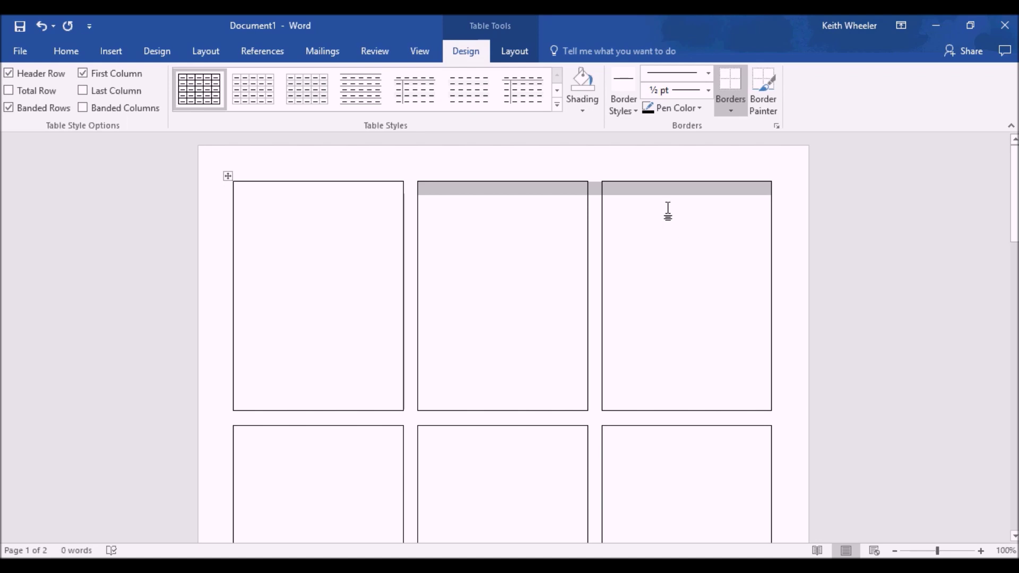
{"action": "left_click", "coordinate": [730, 108]}
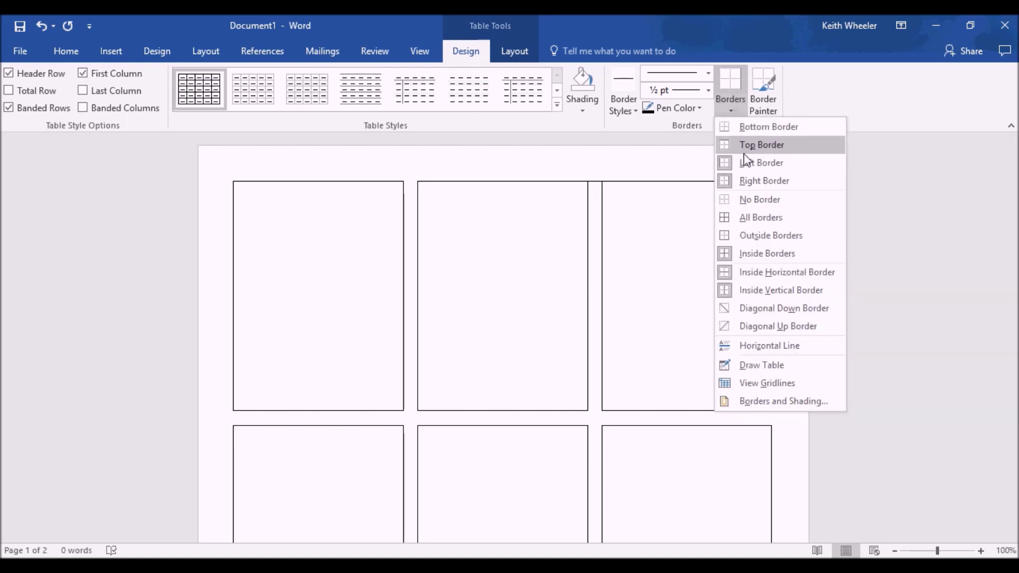
{"action": "left_click", "coordinate": [761, 148]}
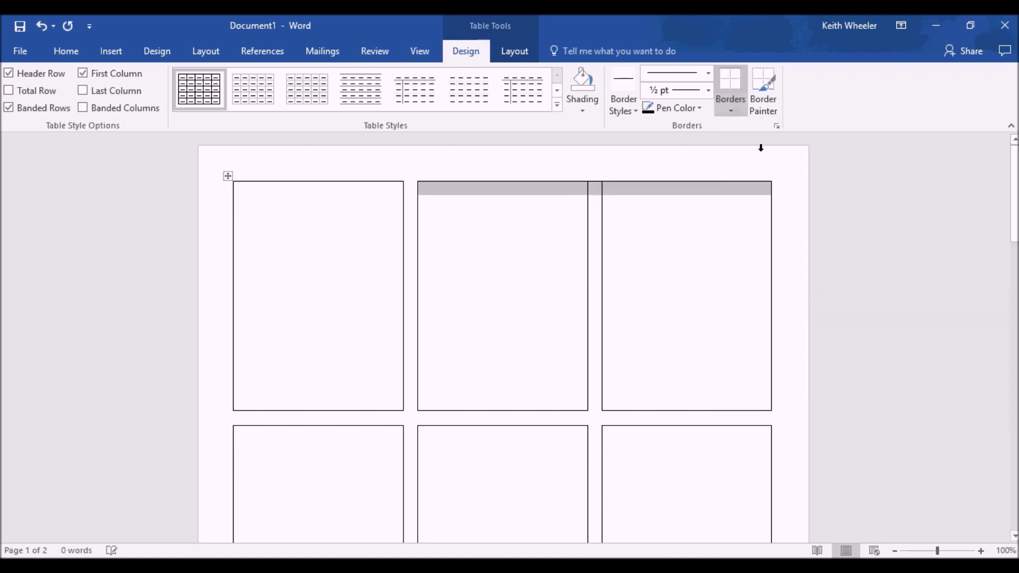
{"action": "left_click", "coordinate": [735, 108]}
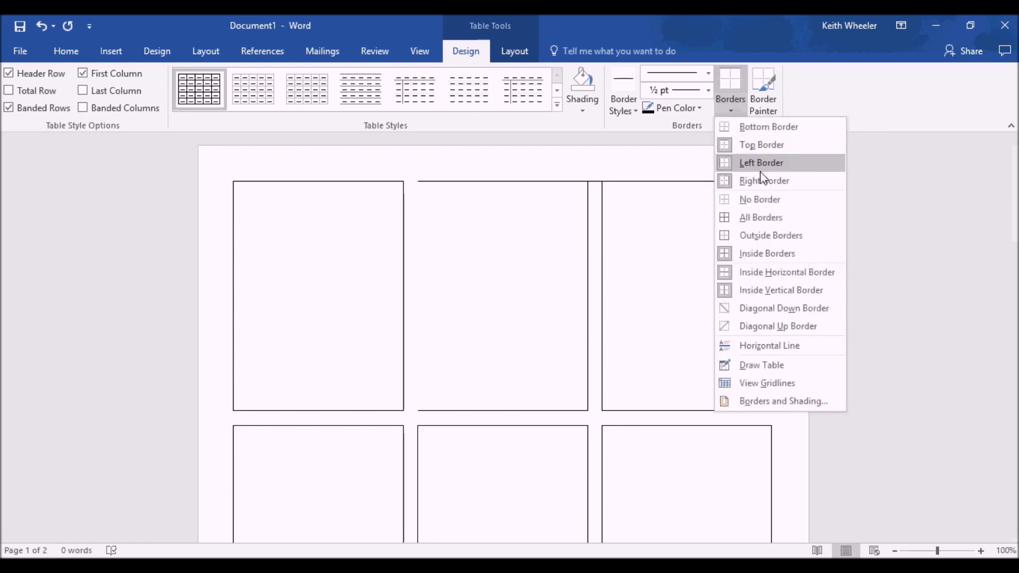
{"action": "left_click", "coordinate": [782, 253]}
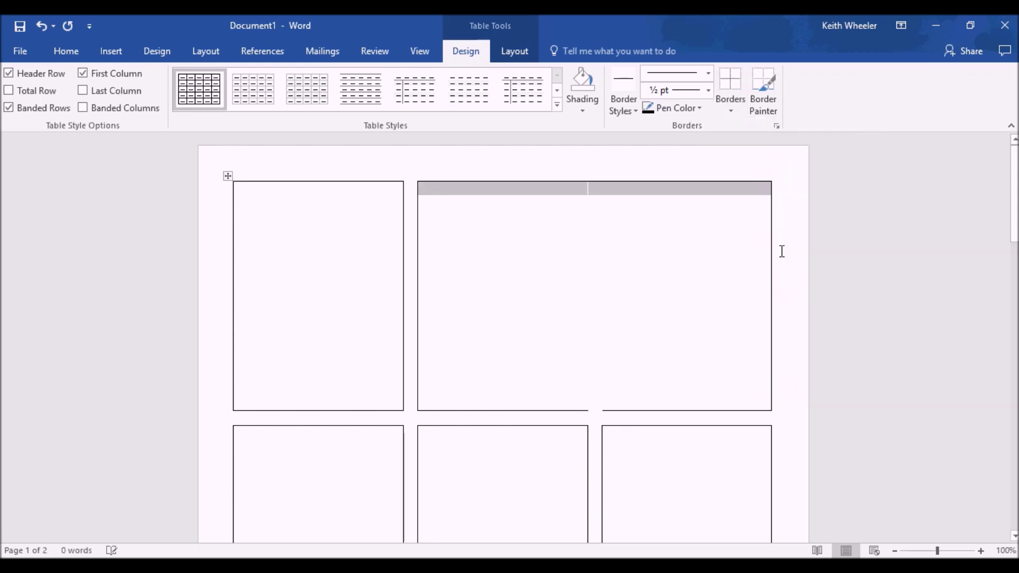
{"action": "left_click", "coordinate": [732, 111]}
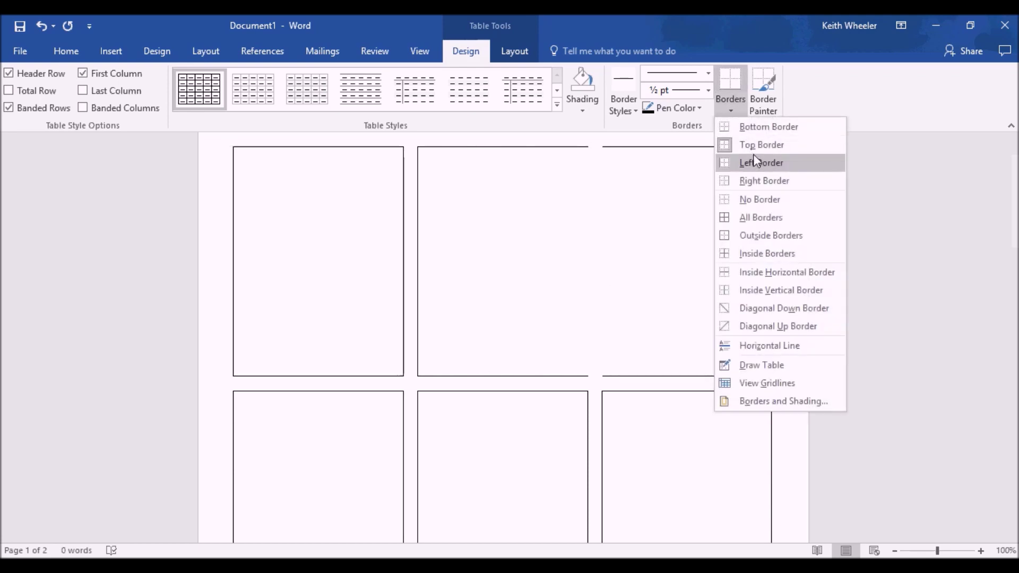
{"action": "left_click", "coordinate": [765, 137]}
Frame the middle row's left and center boxes as one wide box by adding bottom and top borders and removing the inside borders.
{"action": "scroll", "coordinate": [721, 314], "scroll_direction": "down", "scroll_amount": 1}
{"action": "scroll", "coordinate": [722, 296], "scroll_direction": "up", "scroll_amount": 2}
{"action": "scroll", "coordinate": [618, 313], "scroll_direction": "down", "scroll_amount": 3}
{"action": "scroll", "coordinate": [615, 316], "scroll_direction": "down", "scroll_amount": 3}
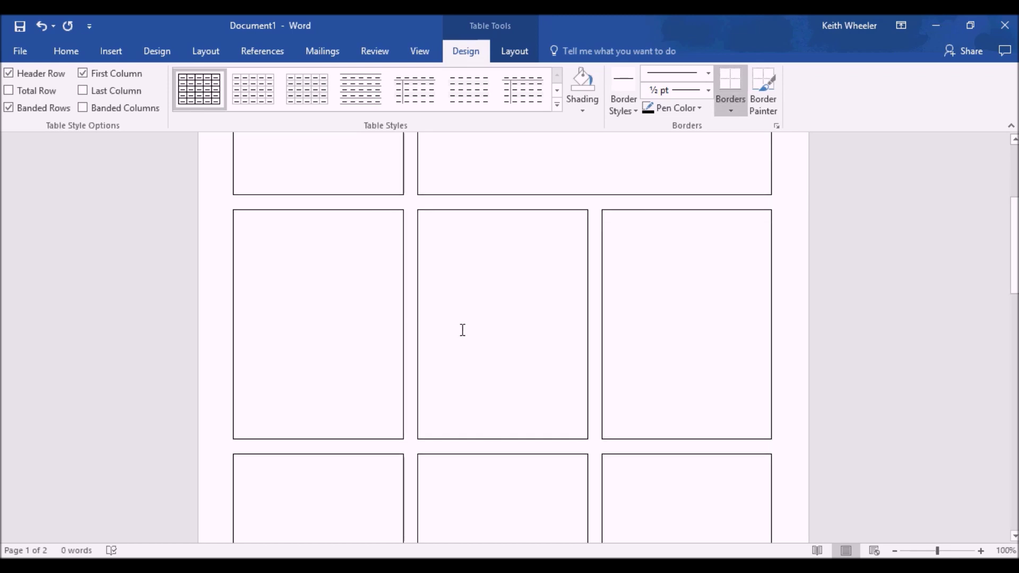
{"action": "left_click", "coordinate": [731, 109]}
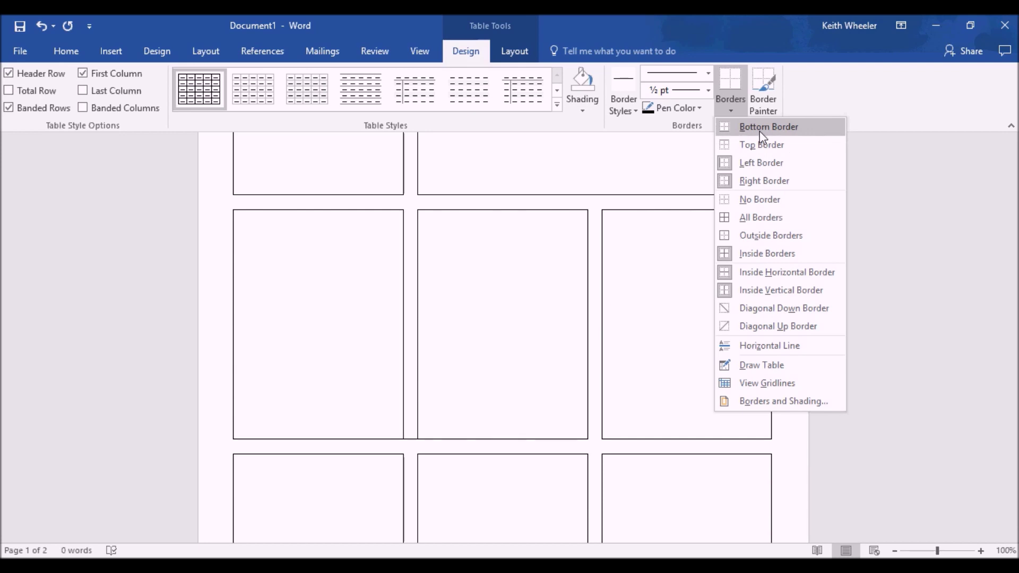
{"action": "left_click", "coordinate": [762, 127]}
{"action": "left_click", "coordinate": [730, 110]}
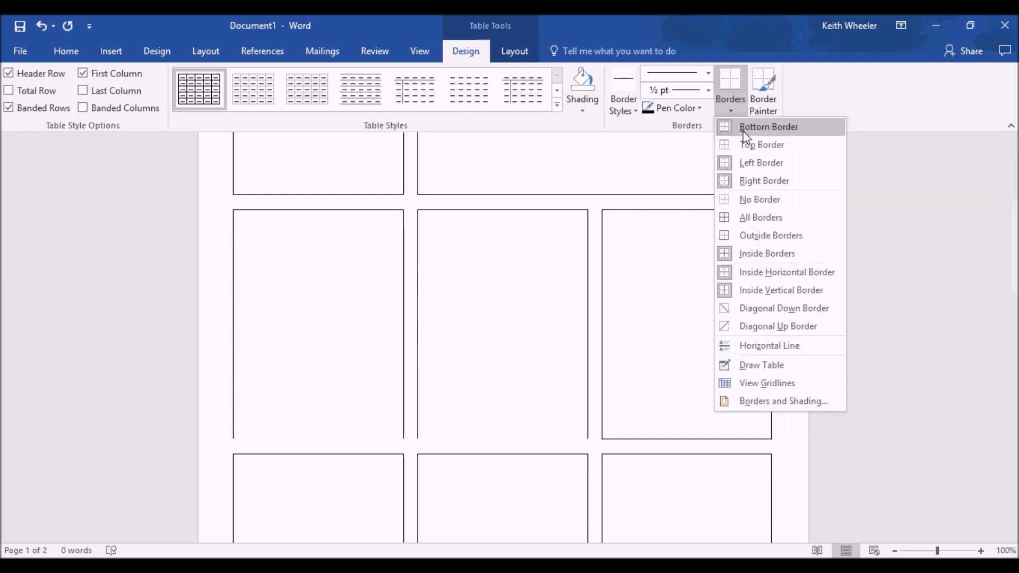
{"action": "left_click", "coordinate": [765, 151]}
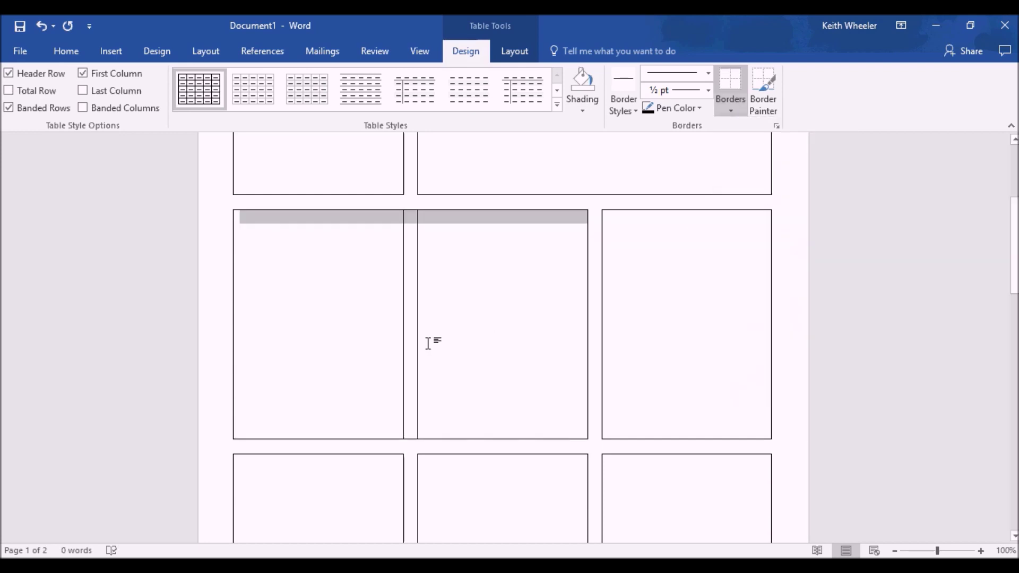
{"action": "left_click", "coordinate": [730, 110]}
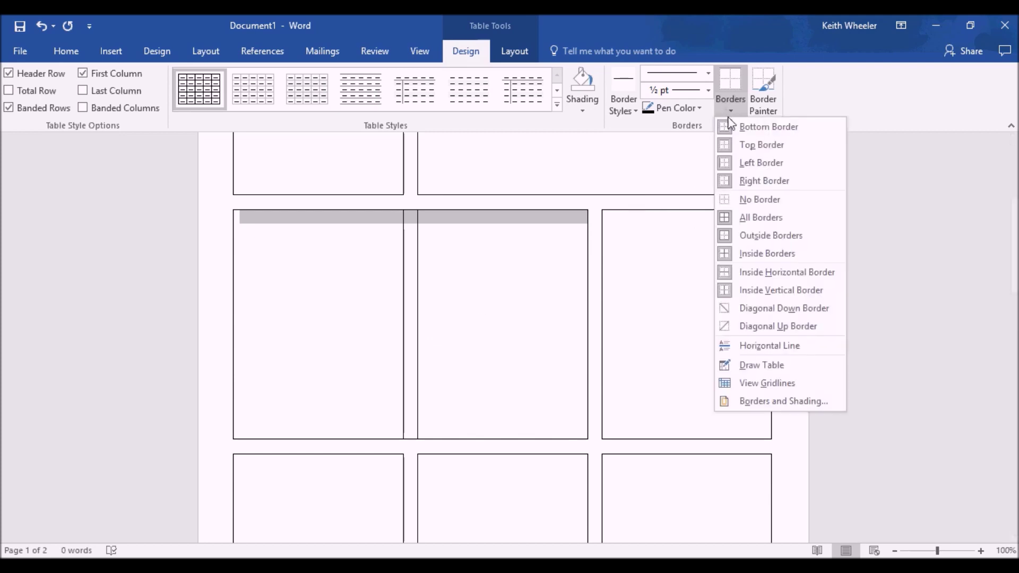
{"action": "left_click", "coordinate": [793, 256]}
{"action": "left_click", "coordinate": [833, 307]}
Draw an oval about 2.18" wide and 2.8" tall inside the bottom row's middle box.
{"action": "scroll", "coordinate": [739, 346], "scroll_direction": "down", "scroll_amount": 6}
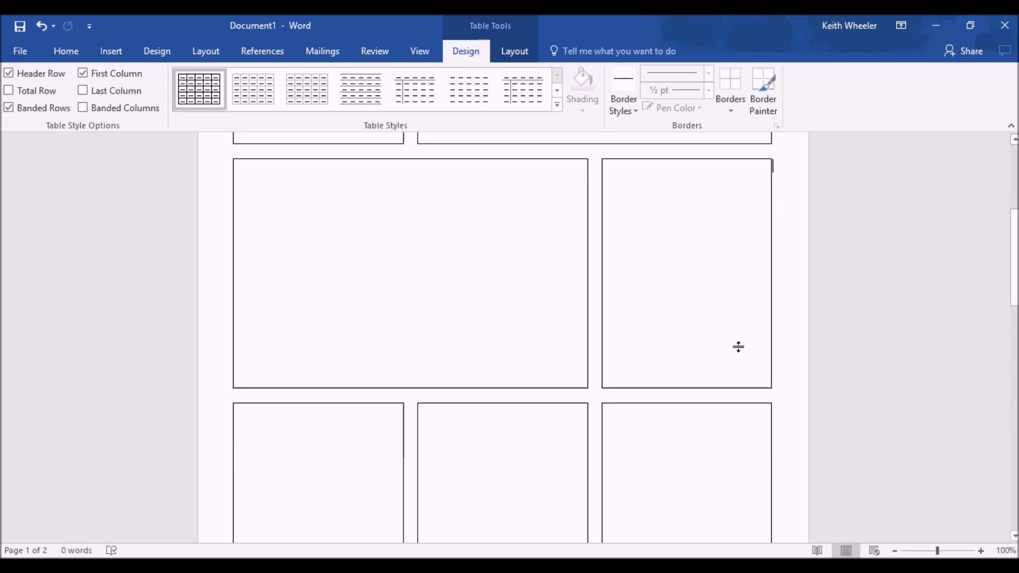
{"action": "left_click", "coordinate": [504, 375]}
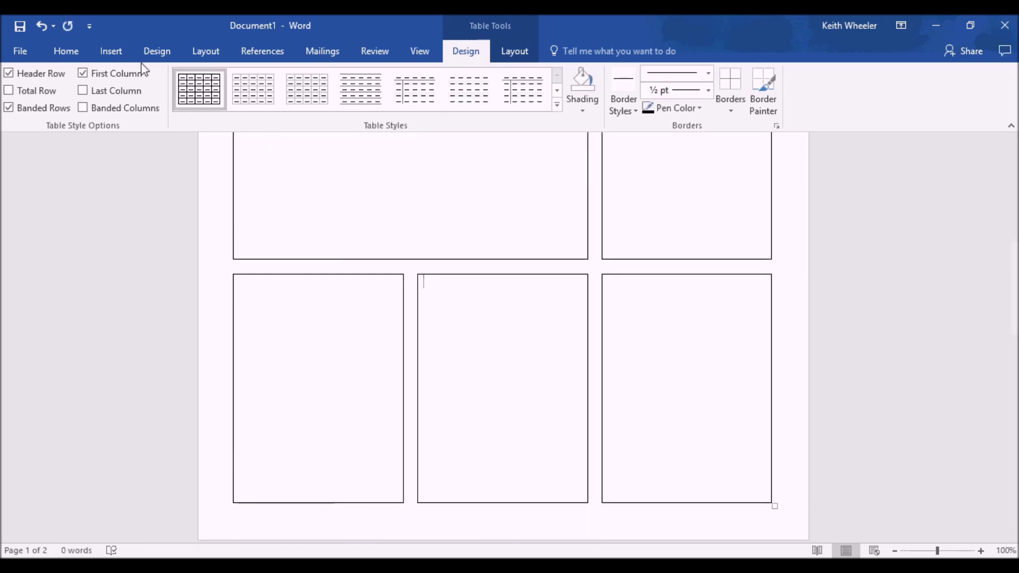
{"action": "left_click", "coordinate": [106, 53]}
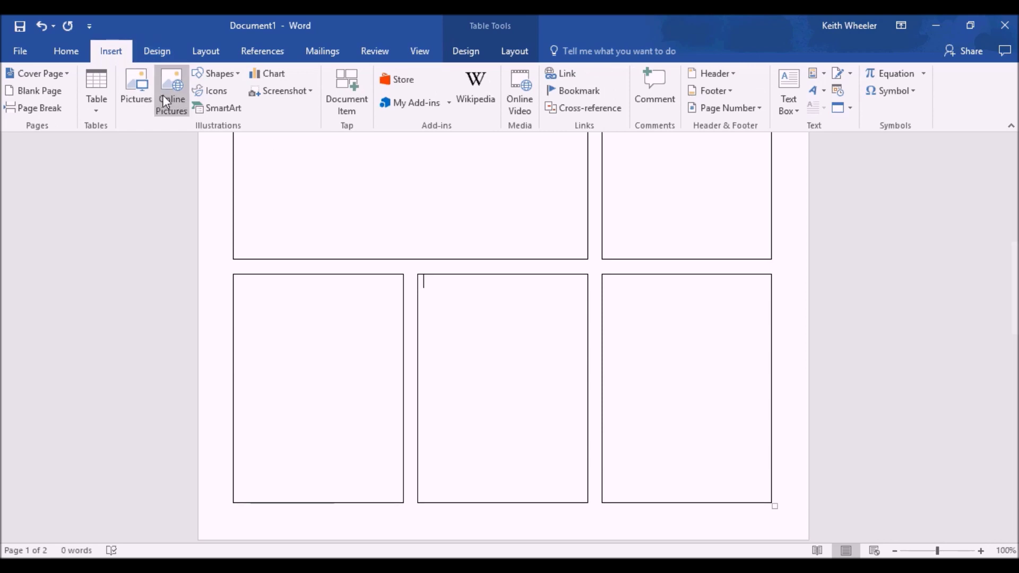
{"action": "left_click", "coordinate": [235, 75]}
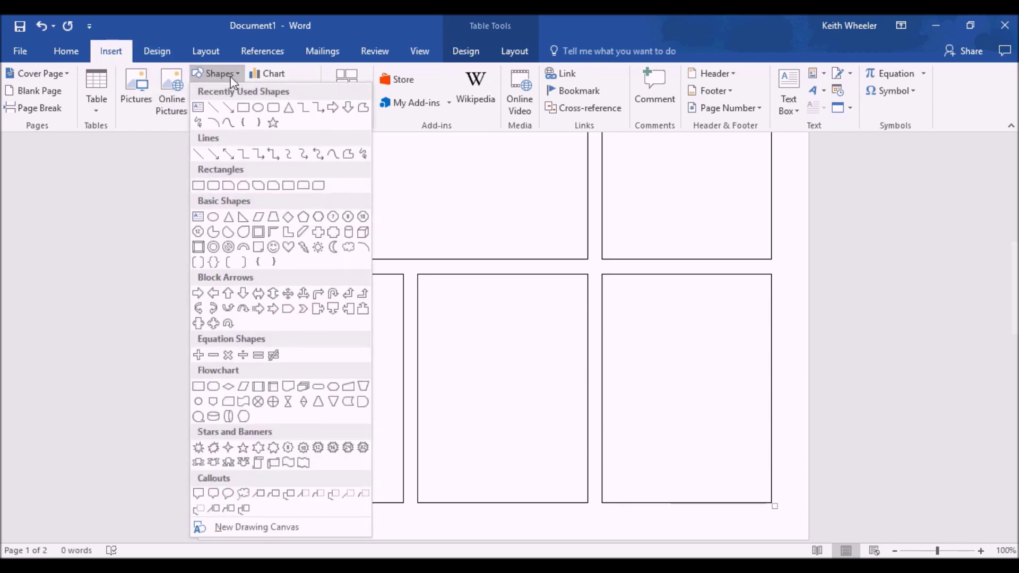
{"action": "left_click", "coordinate": [259, 109]}
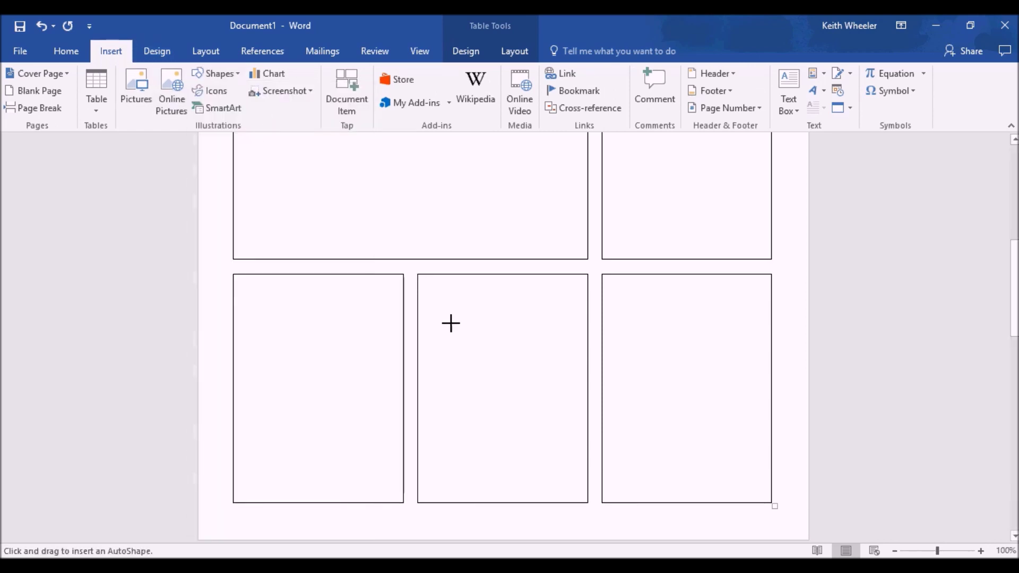
{"action": "mouse_move", "coordinate": [432, 288]}
{"action": "left_mouse_down"}
{"action": "mouse_move", "coordinate": [536, 405]}
{"action": "mouse_move", "coordinate": [588, 490]}
{"action": "left_mouse_up"}
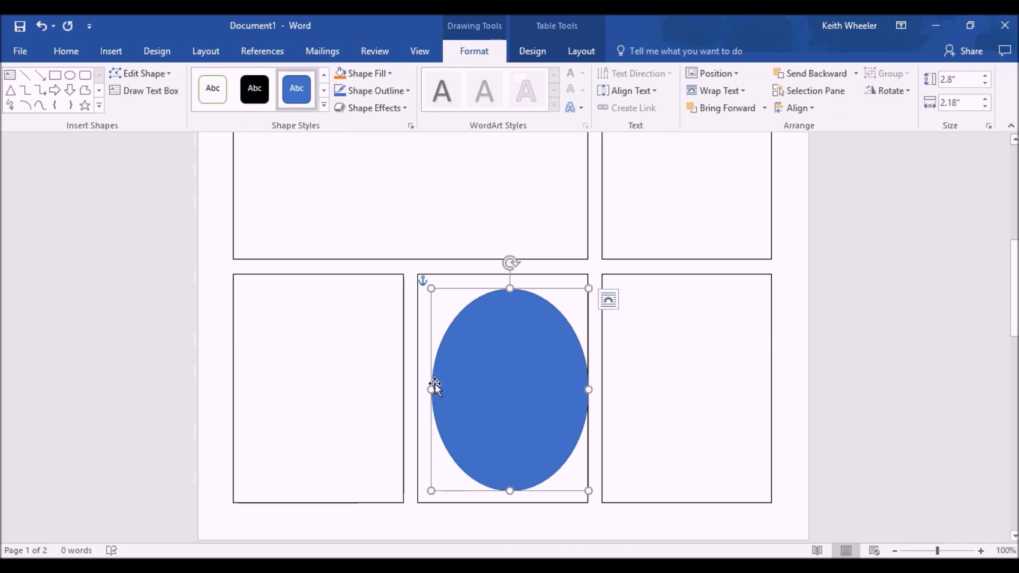
Stretch the oval to reach the left, top and bottom edges of the bottom row's middle box.
{"action": "left_click_drag", "start_coordinate": [430, 392], "coordinate": [415, 391]}
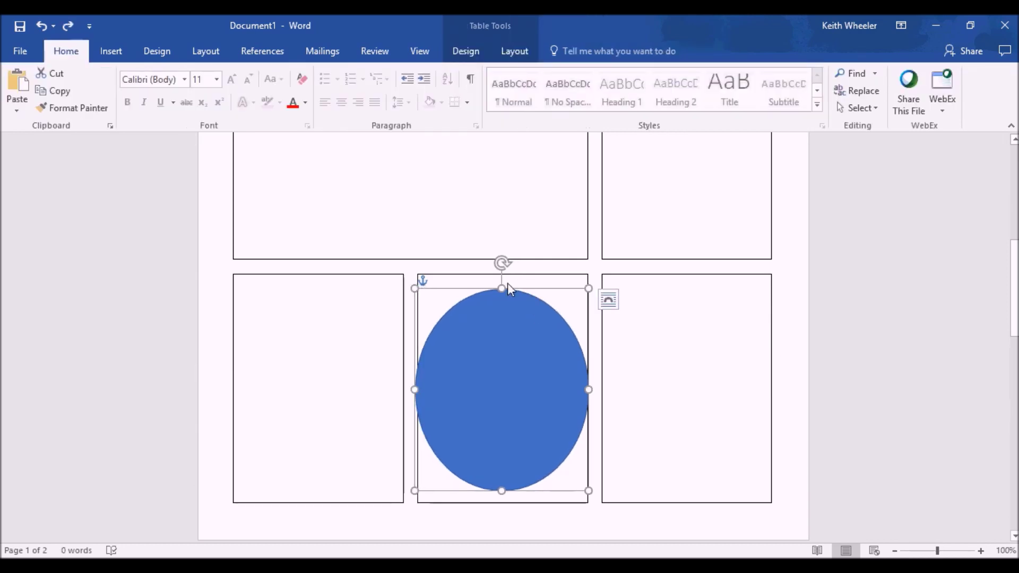
{"action": "left_click_drag", "start_coordinate": [501, 290], "coordinate": [501, 275]}
{"action": "left_click_drag", "start_coordinate": [501, 491], "coordinate": [501, 502]}
Give the oval No Fill and a black outline.
{"action": "right_click", "coordinate": [508, 374]}
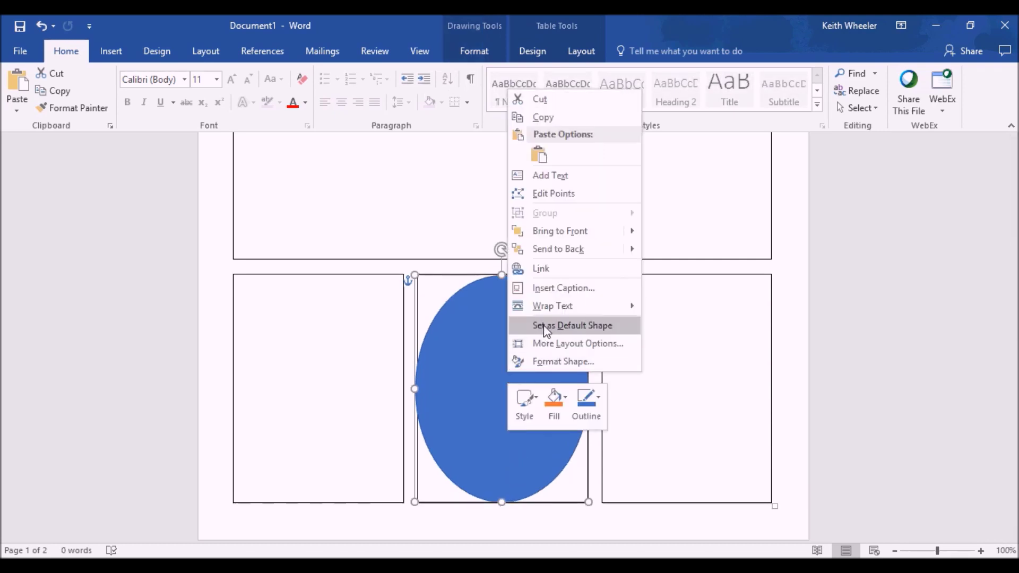
{"action": "left_click", "coordinate": [553, 401]}
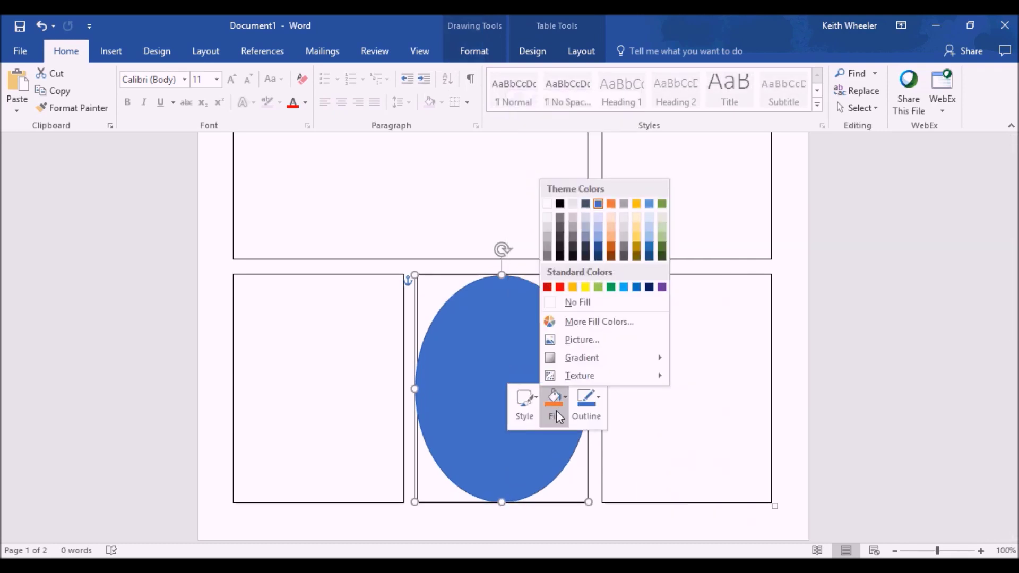
{"action": "left_click", "coordinate": [588, 307]}
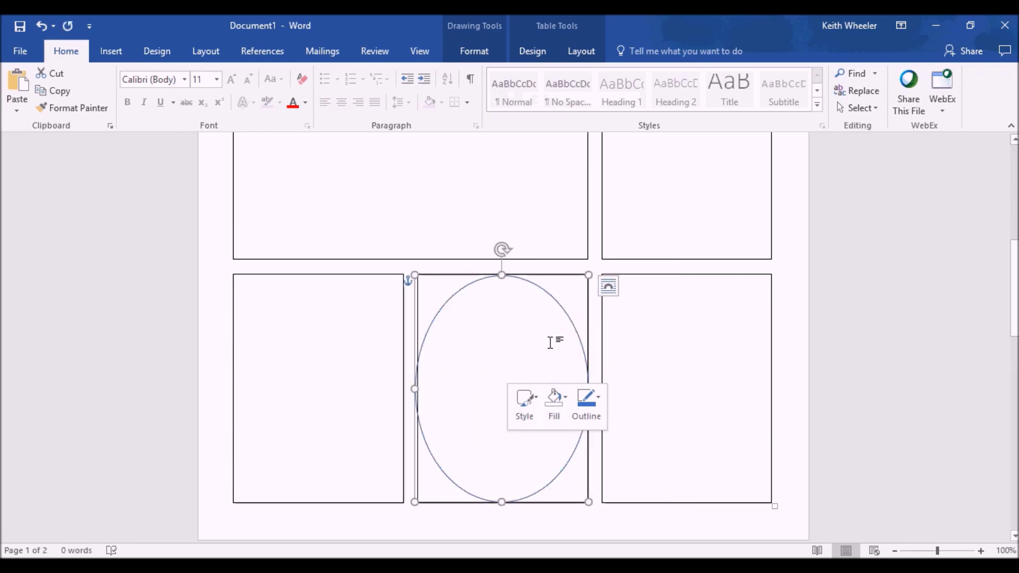
{"action": "left_click", "coordinate": [591, 411]}
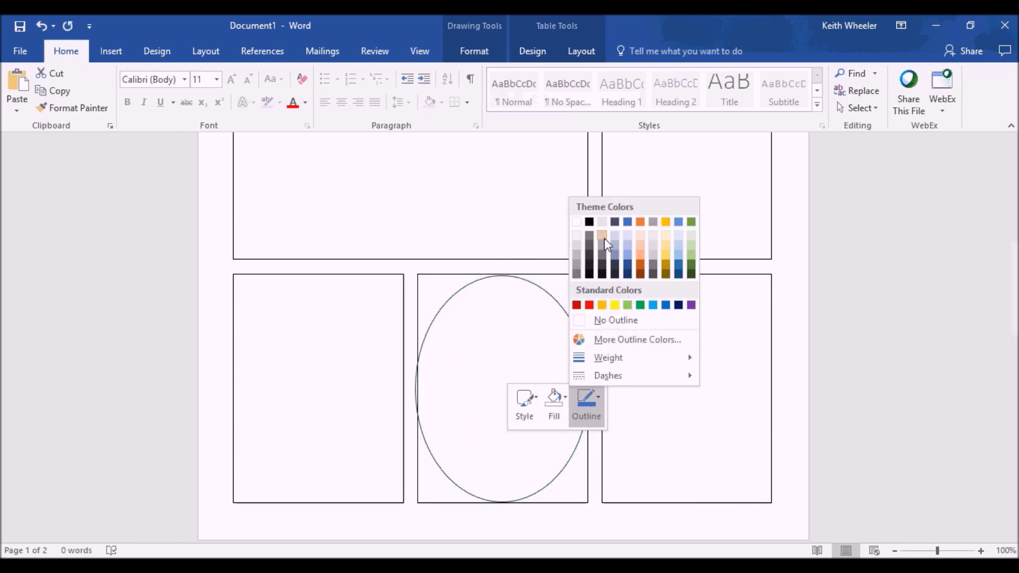
{"action": "left_click", "coordinate": [588, 222]}
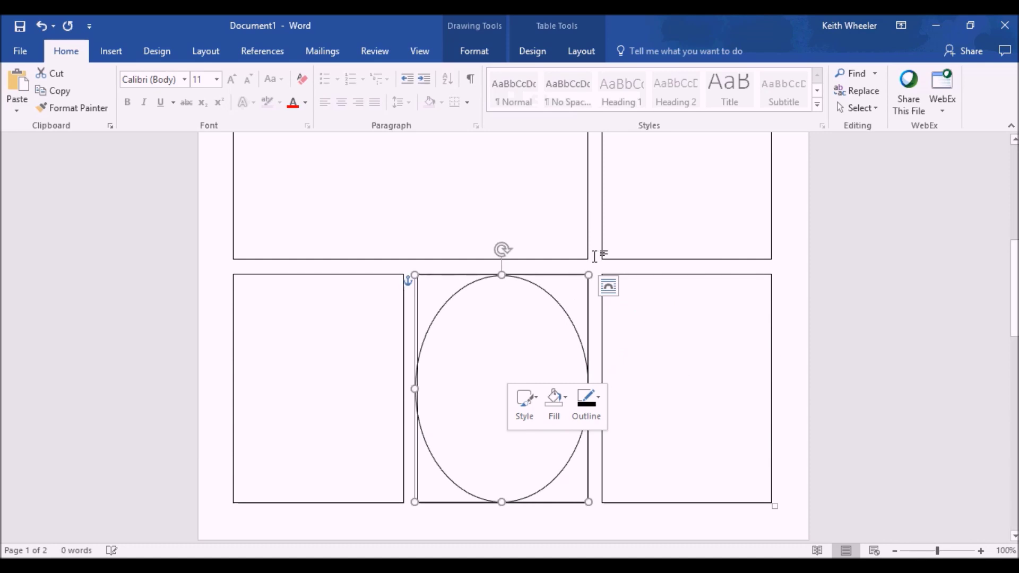
Apply No Border to the bottom row's middle cell around the oval.
{"action": "left_click", "coordinate": [566, 500]}
{"action": "right_click", "coordinate": [566, 500]}
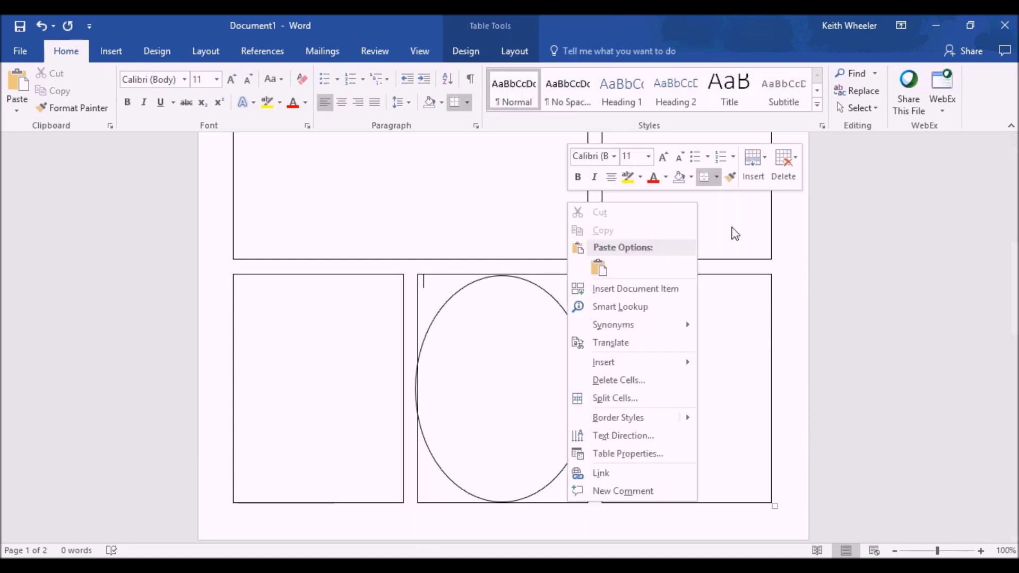
{"action": "left_click", "coordinate": [716, 176]}
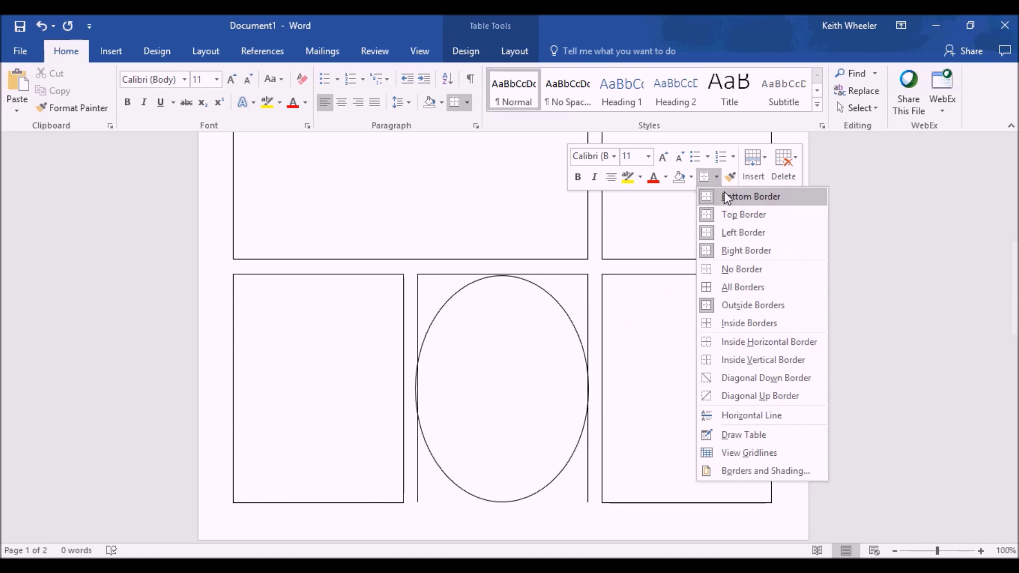
{"action": "left_click", "coordinate": [735, 274]}
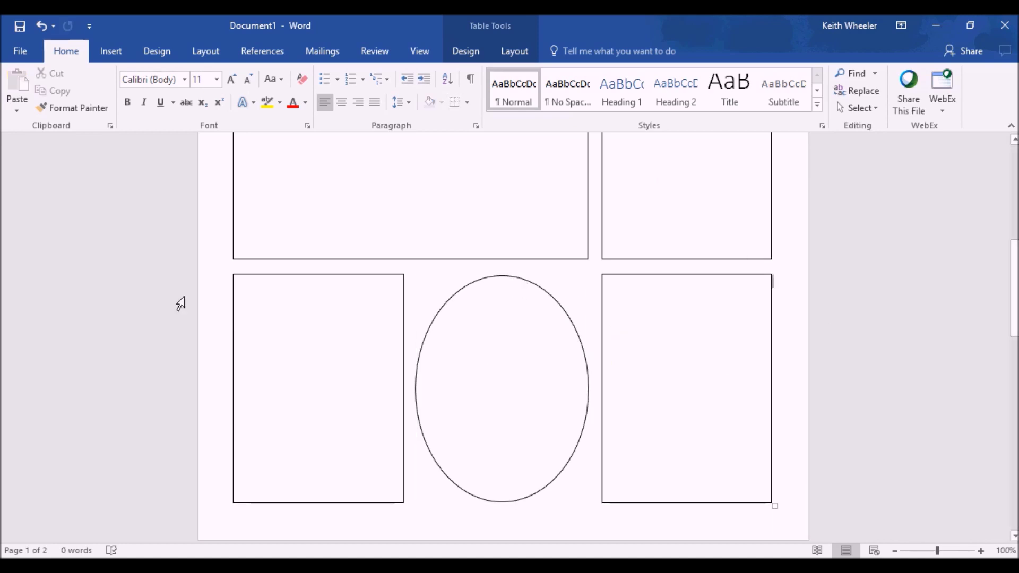
{"action": "scroll", "coordinate": [164, 290], "scroll_direction": "up", "scroll_amount": 5}
{"action": "scroll", "coordinate": [163, 291], "scroll_direction": "up", "scroll_amount": 3}
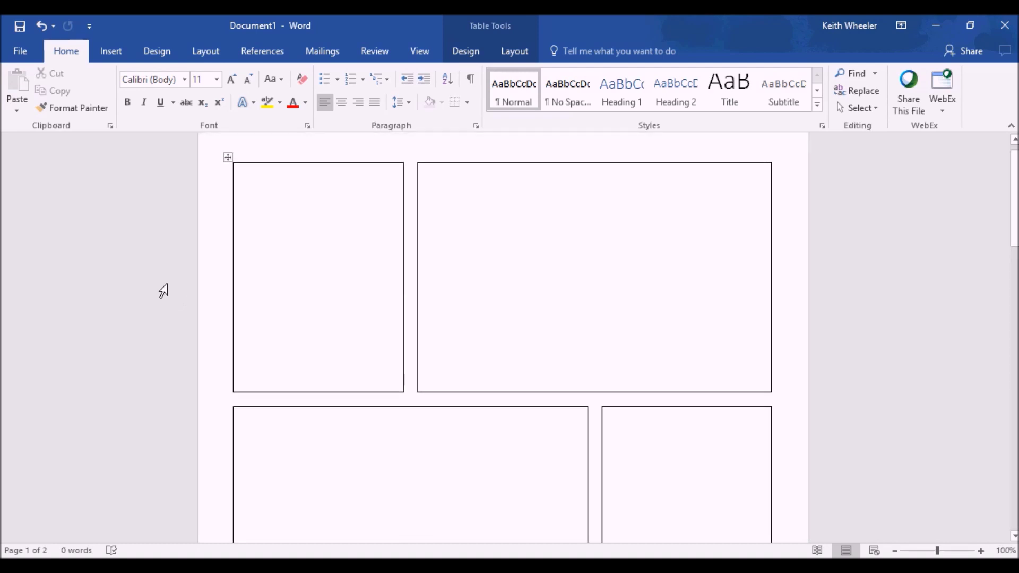
{"action": "scroll", "coordinate": [165, 292], "scroll_direction": "down", "scroll_amount": 5}
{"action": "scroll", "coordinate": [172, 295], "scroll_direction": "down", "scroll_amount": 1}
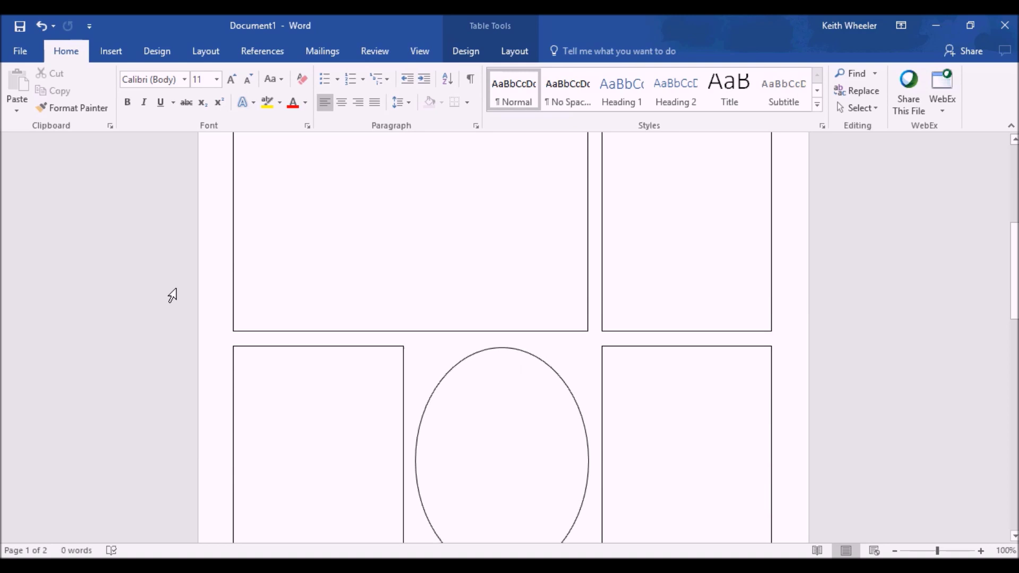
{"action": "scroll", "coordinate": [173, 296], "scroll_direction": "up", "scroll_amount": 1}
{"action": "scroll", "coordinate": [174, 295], "scroll_direction": "down", "scroll_amount": 2}
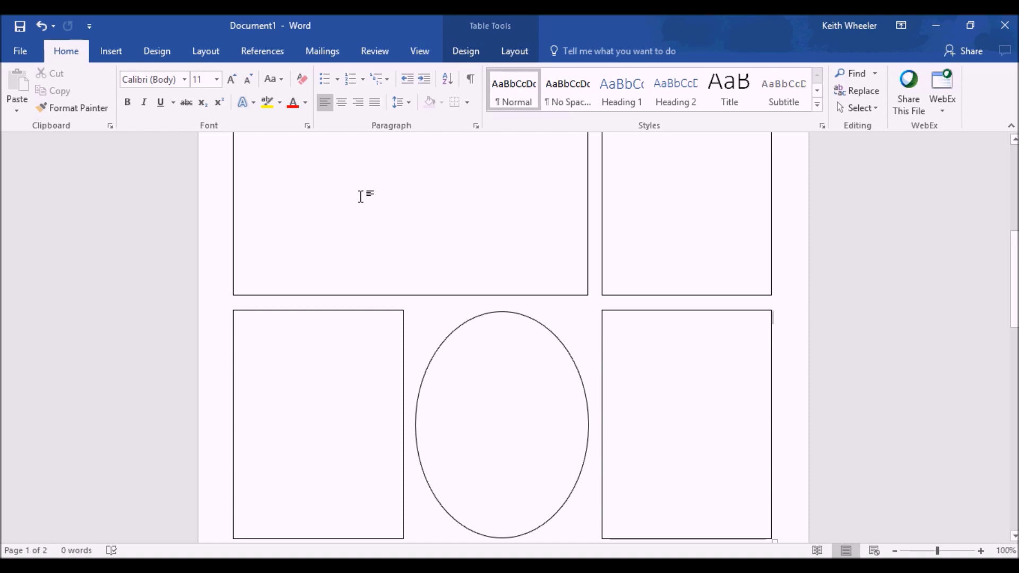
{"action": "scroll", "coordinate": [403, 235], "scroll_direction": "up", "scroll_amount": 4}
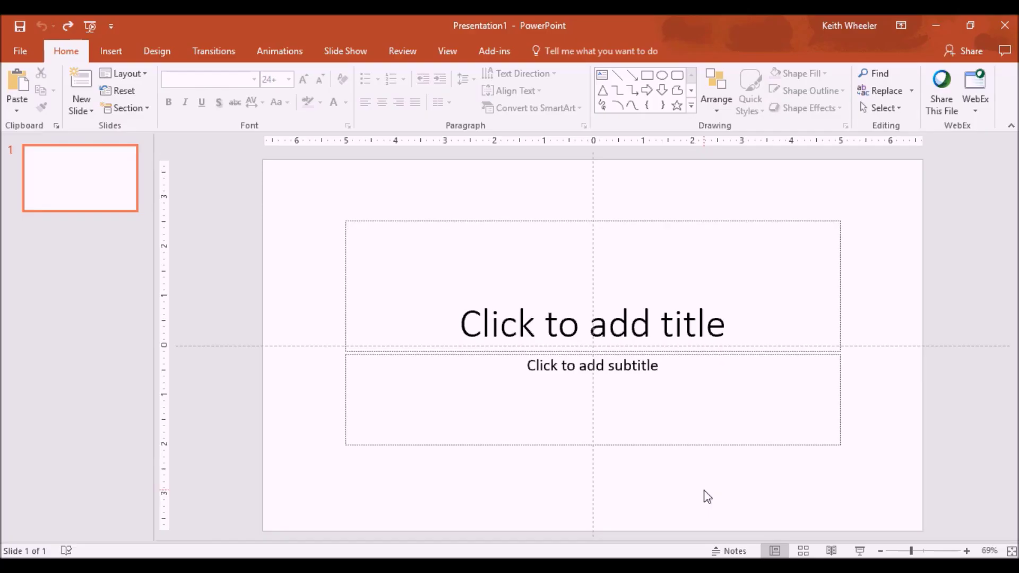
In the new PowerPoint presentation, delete the title and subtitle placeholders from the first slide.
{"action": "key", "text": "ctrl+a"}
{"action": "key", "text": "Delete"}
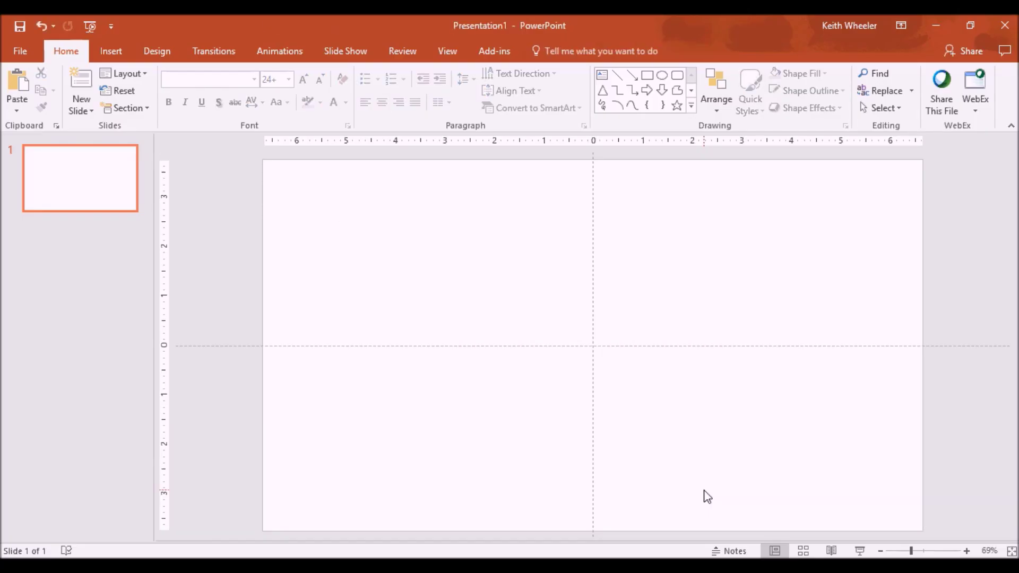
Set a custom slide size 8.5 in wide and 11 in high, scaling the content with Ensure Fit.
{"action": "left_click", "coordinate": [151, 53]}
{"action": "left_click", "coordinate": [827, 104]}
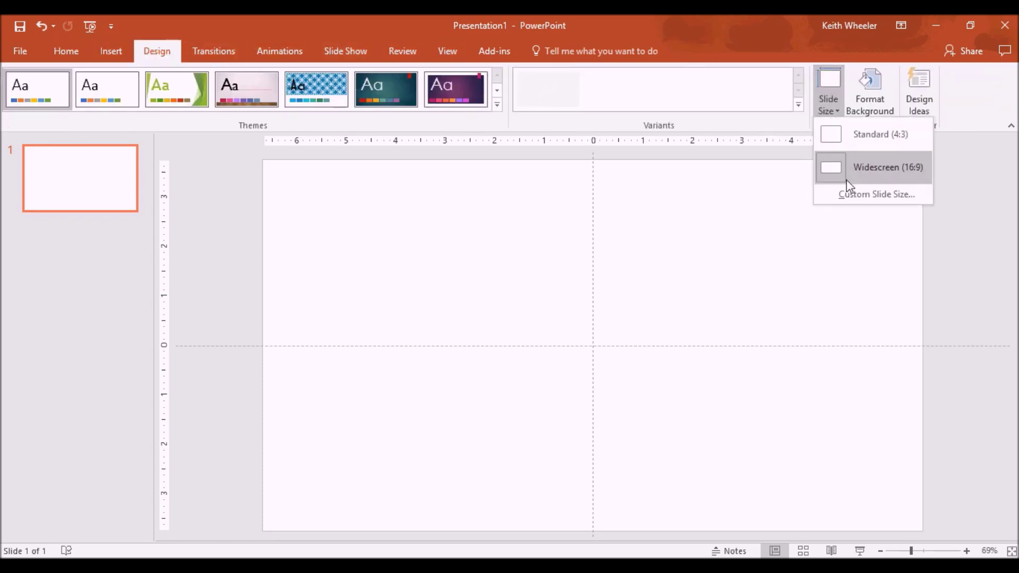
{"action": "left_click", "coordinate": [849, 195]}
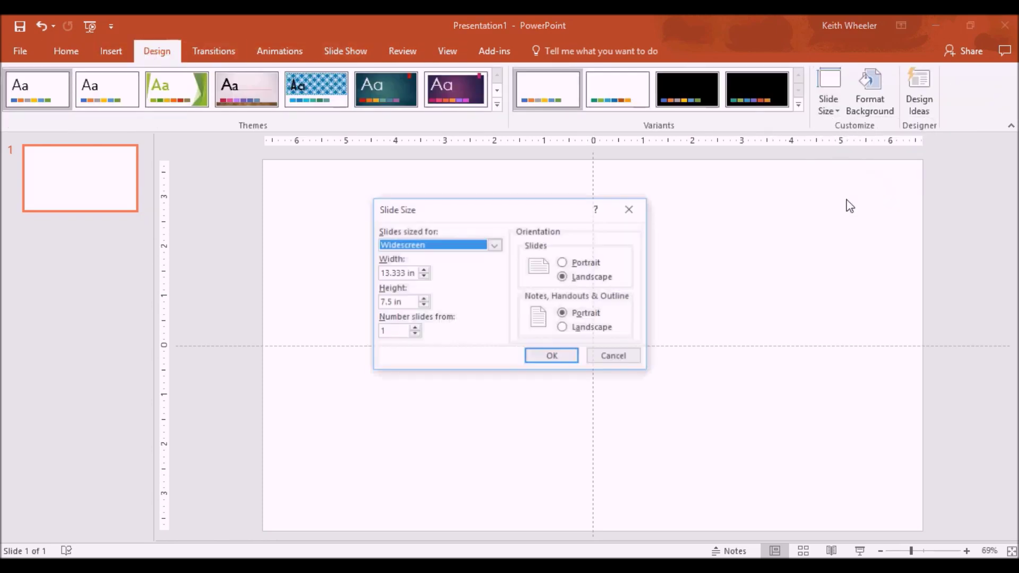
{"action": "left_click", "coordinate": [385, 273]}
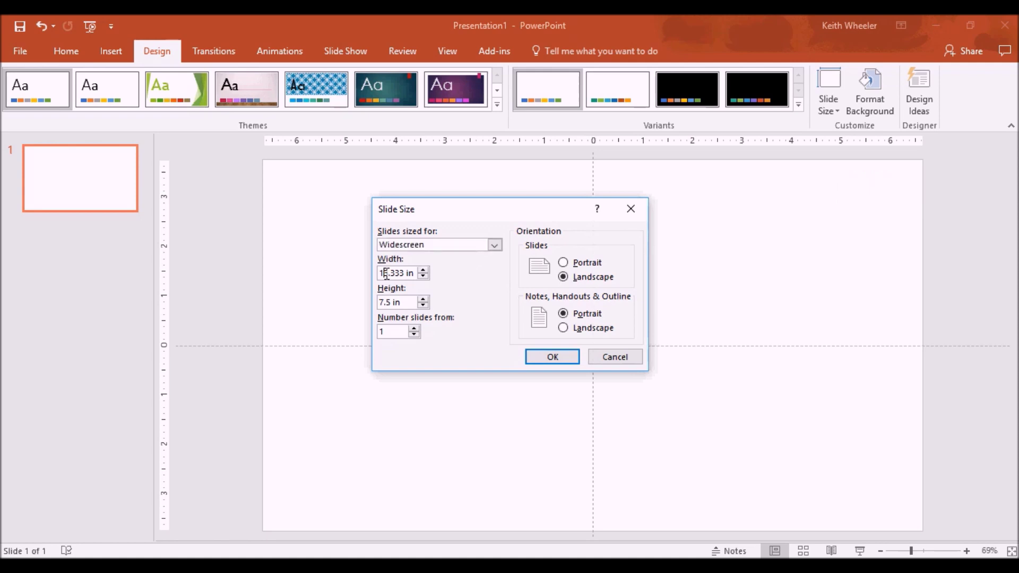
{"action": "double_click", "coordinate": [386, 273]}
{"action": "type", "text": "8"}
{"action": "type", "text": ".5"}
{"action": "type", "text": "11"}
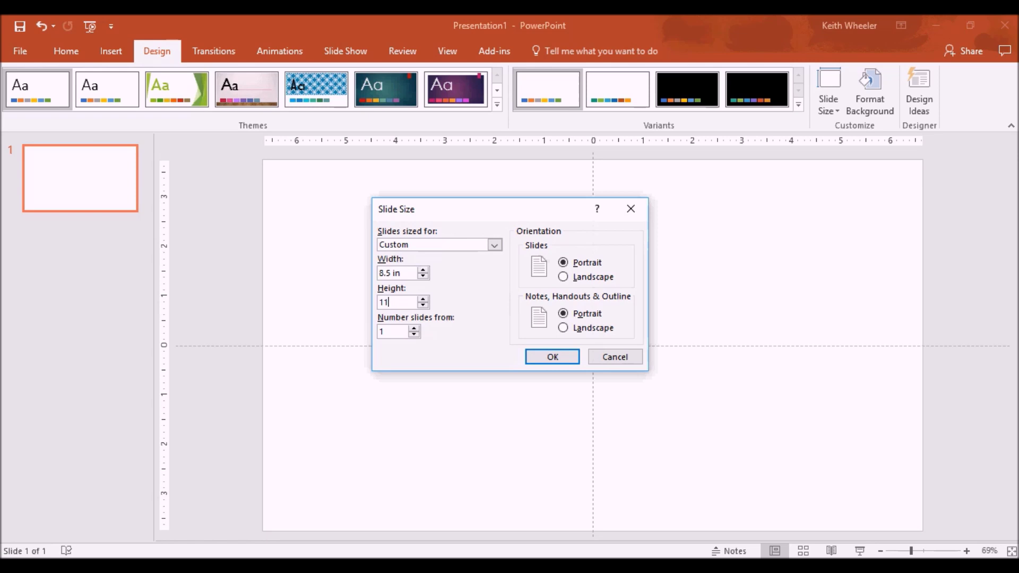
{"action": "left_click", "coordinate": [544, 359]}
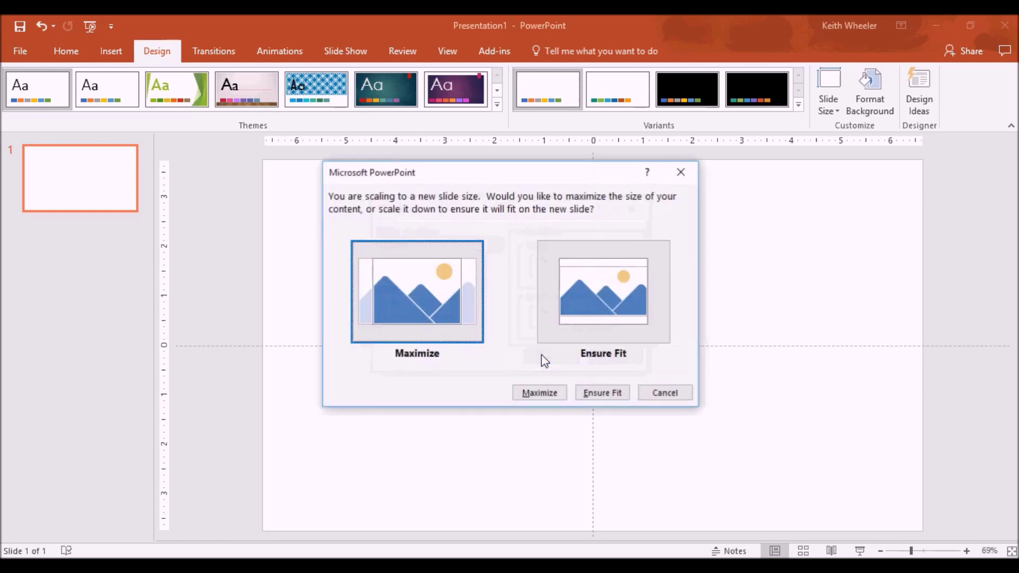
{"action": "left_click", "coordinate": [570, 339]}
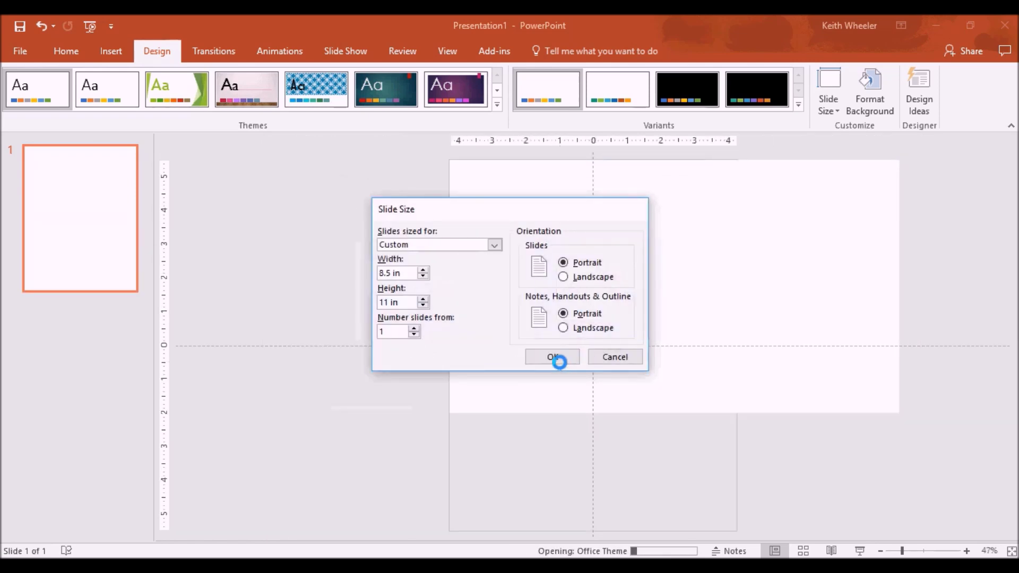